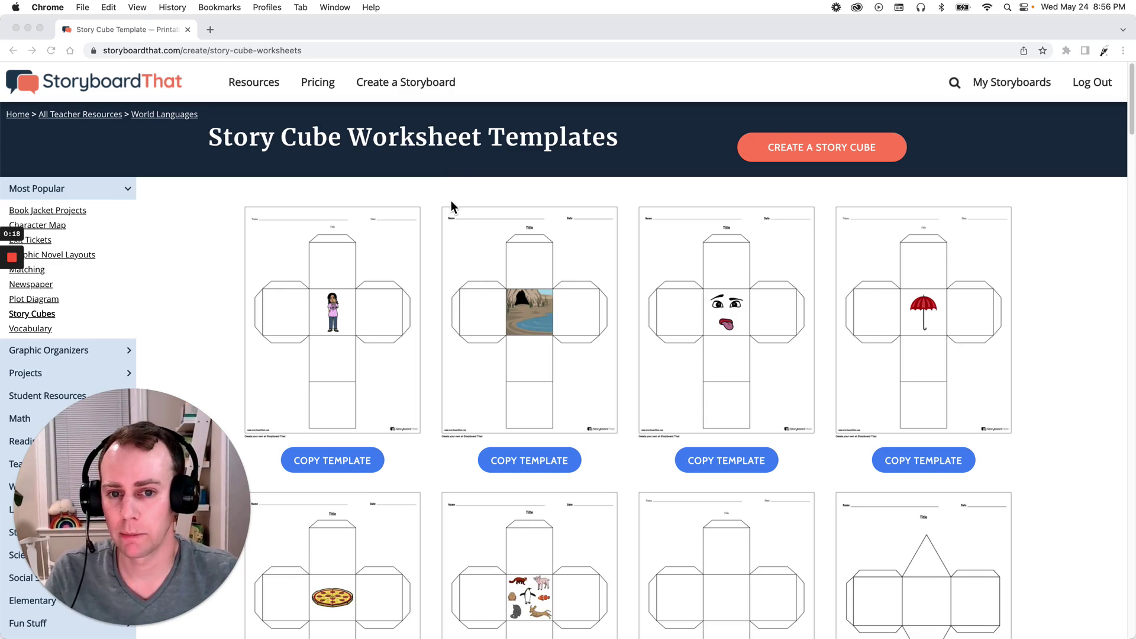
Copy the pizza story cube template into a new storyboard titled 'Template 1'.
scroll(433, 214, "down", 1)
scroll(432, 211, "down", 6)
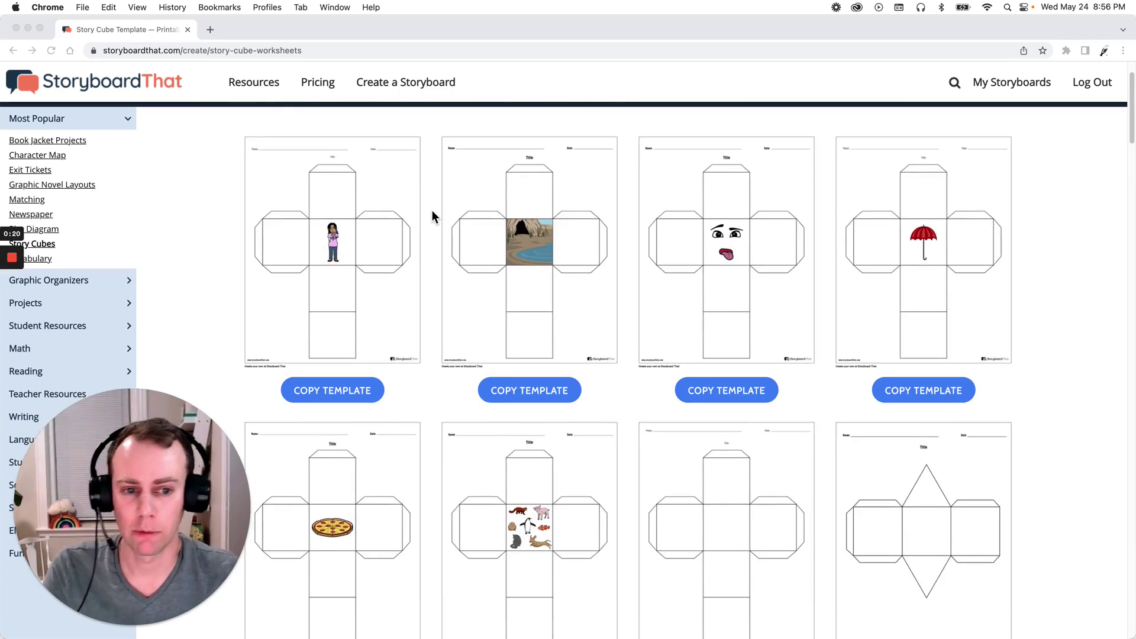
scroll(431, 215, "down", 4)
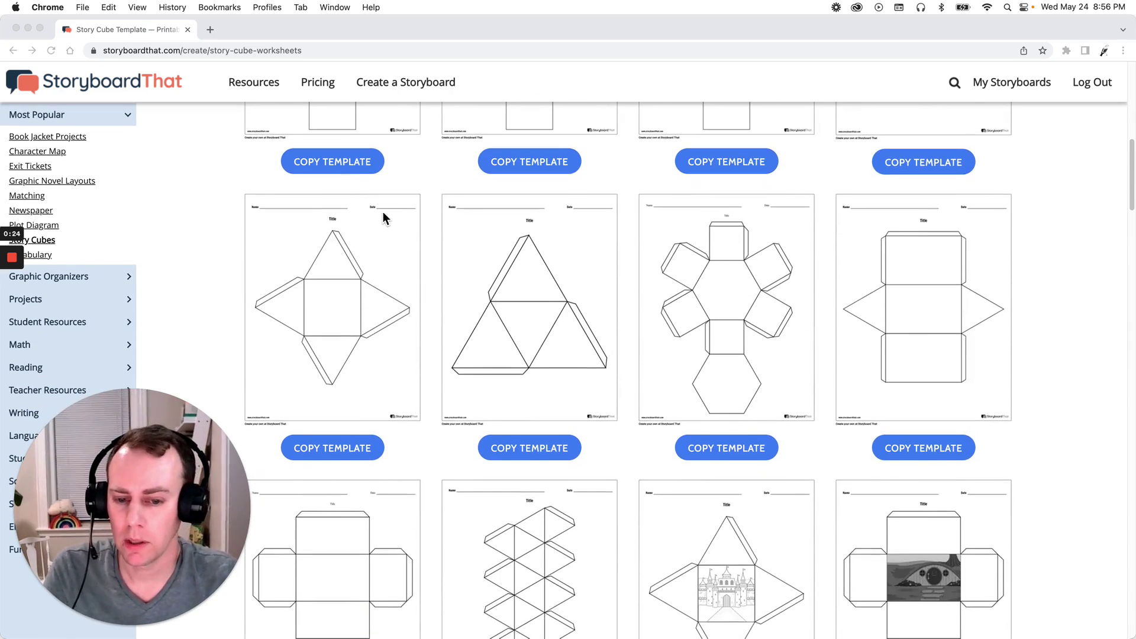
scroll(439, 233, "up", 5)
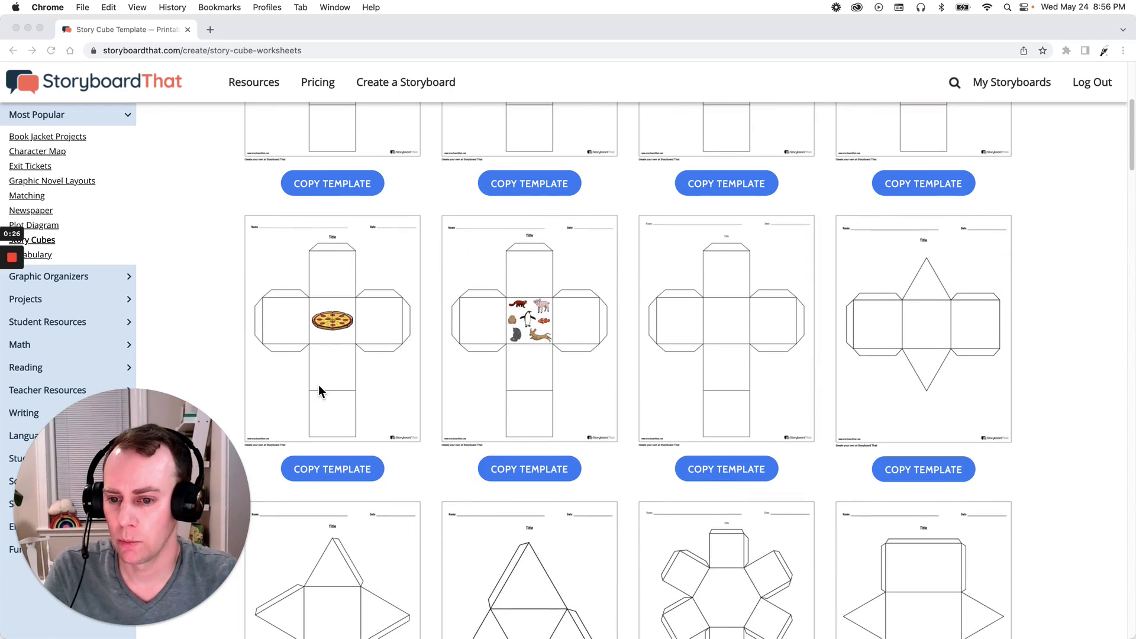
left_click(342, 473)
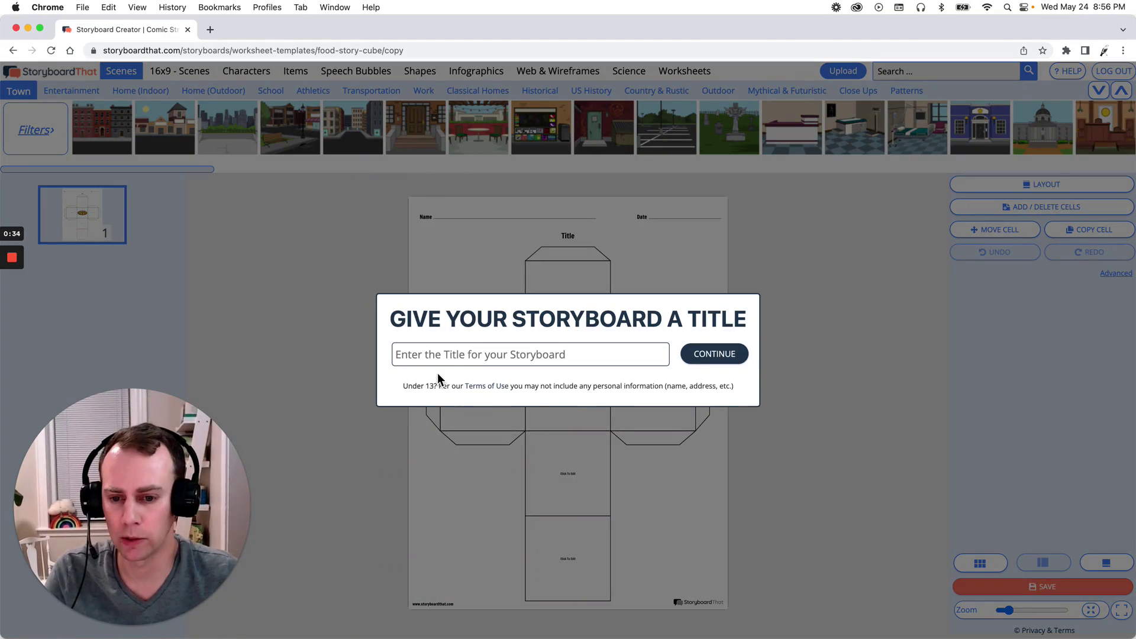
left_click(447, 358)
type("Template 1")
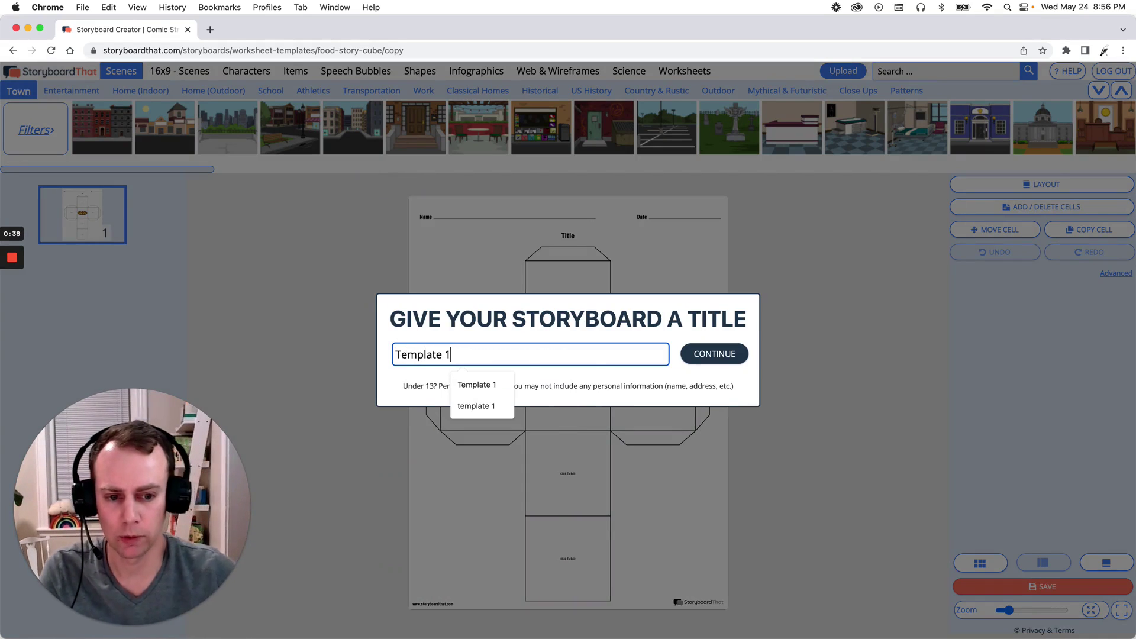
left_click(732, 360)
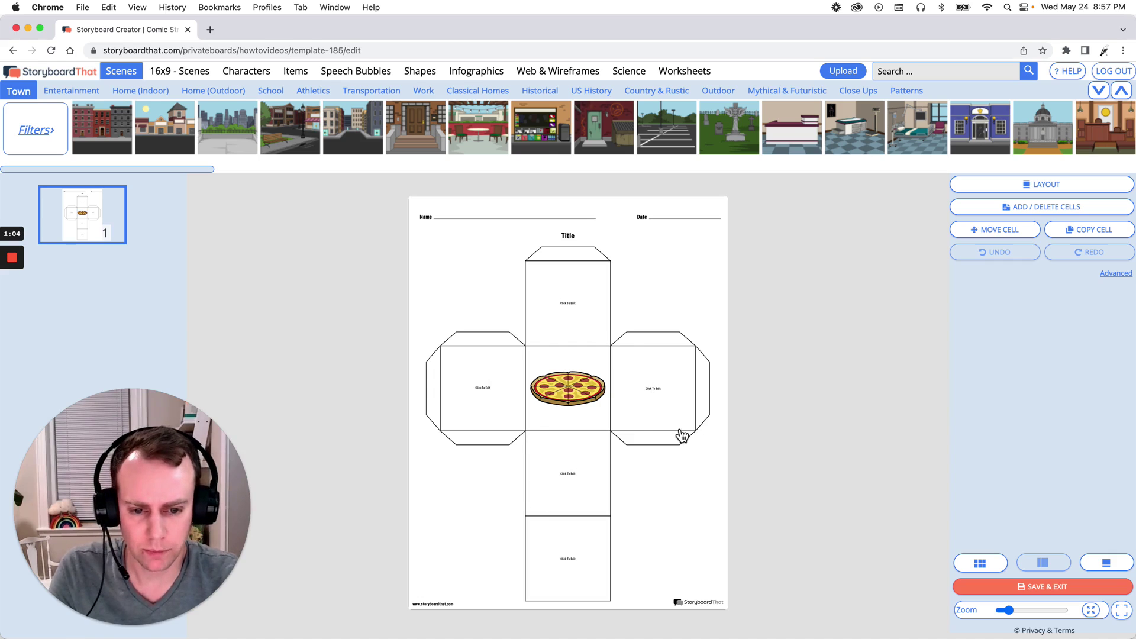
Switch the centre-face pizza to the top-down whole pizza pose.
left_click(588, 403)
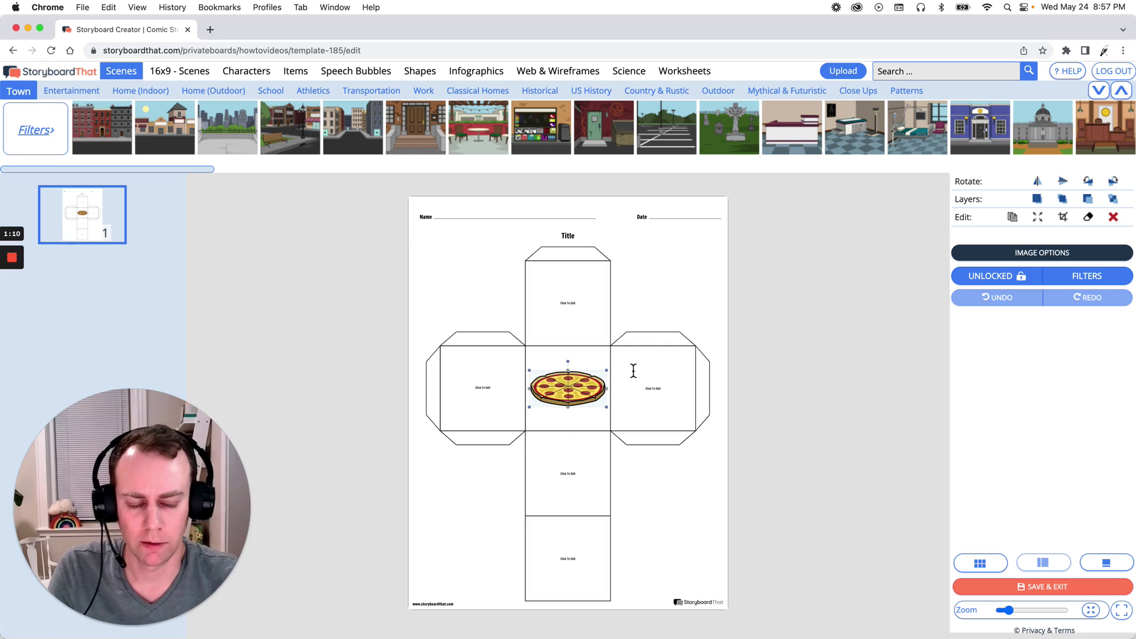
left_click(1105, 258)
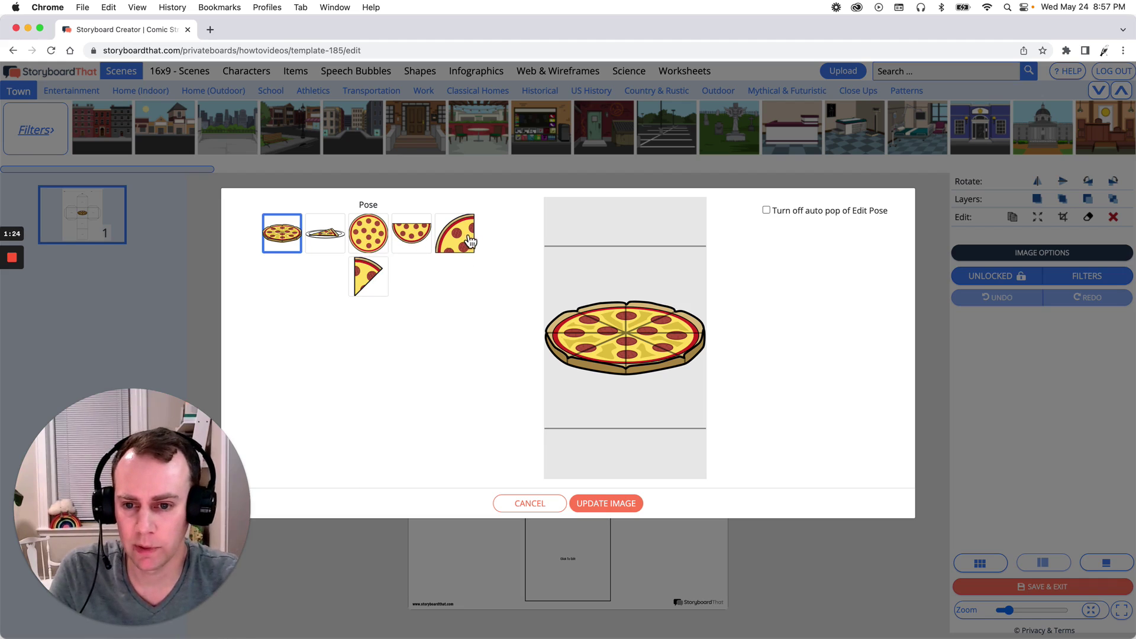
left_click(370, 237)
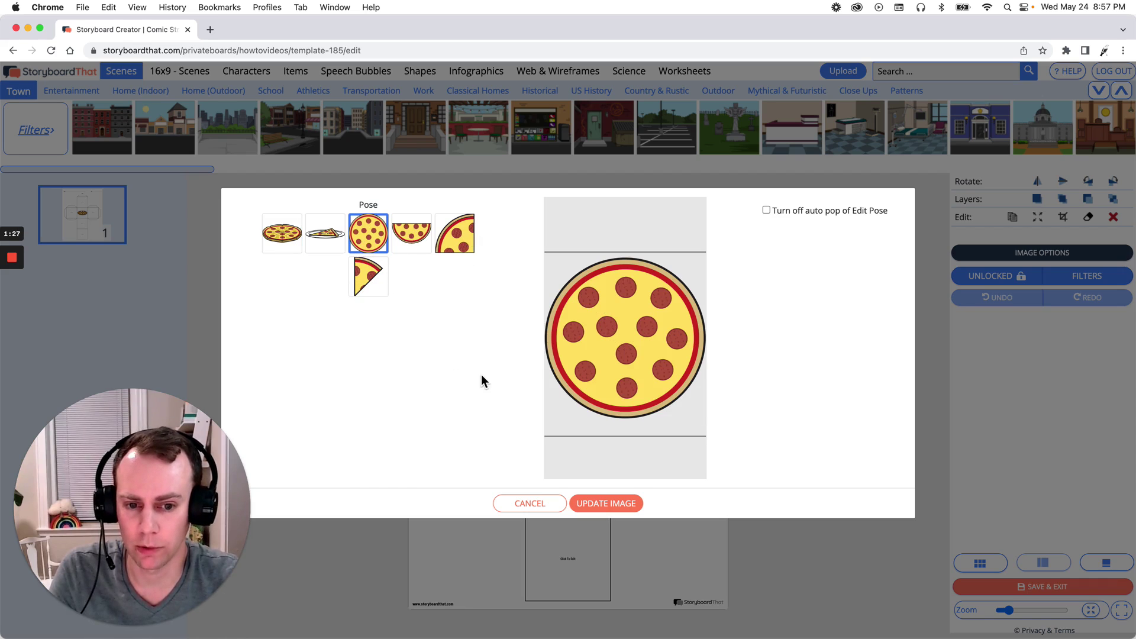
left_click(635, 503)
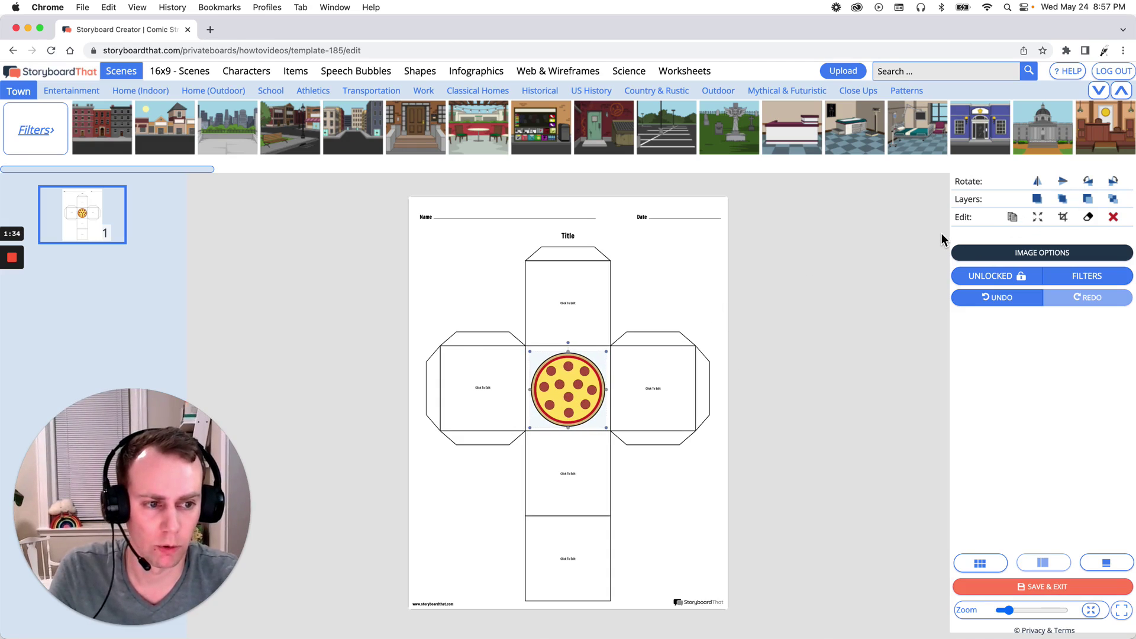
Make three pizza copies and put a half pizza on the right face.
left_click(1013, 218)
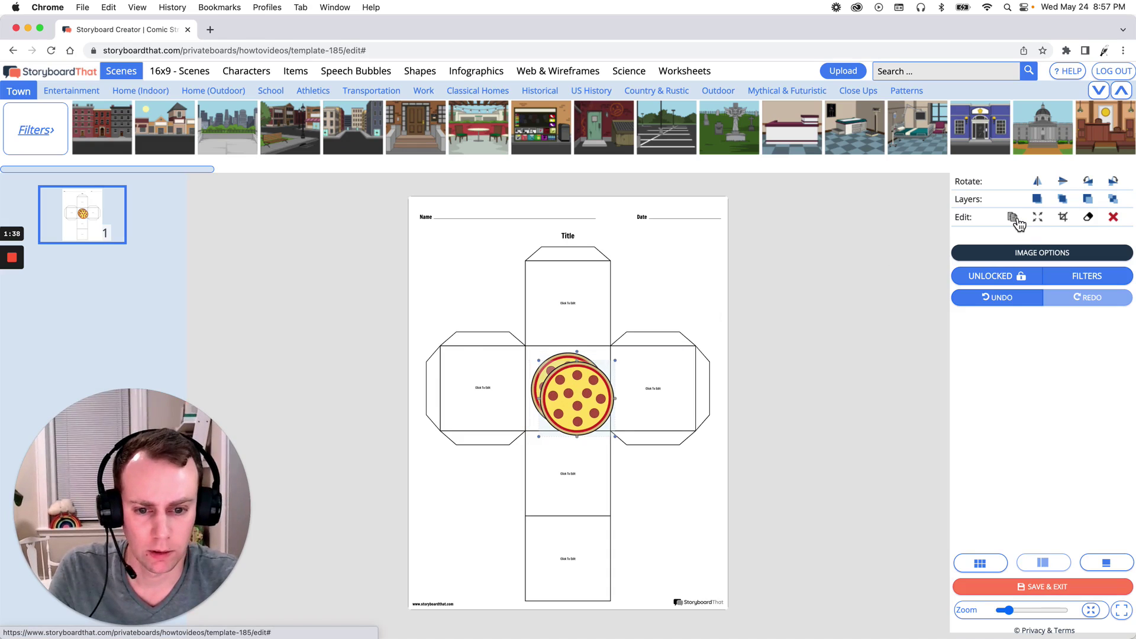
left_click(1017, 221)
left_click(1018, 224)
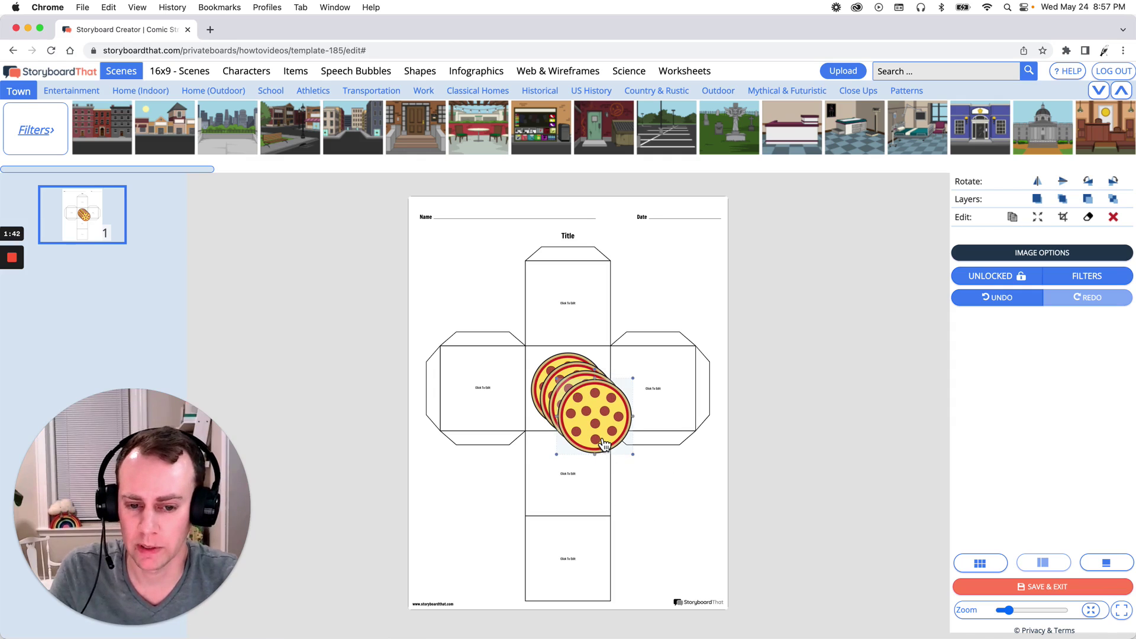
left_click_drag(594, 441, 654, 412)
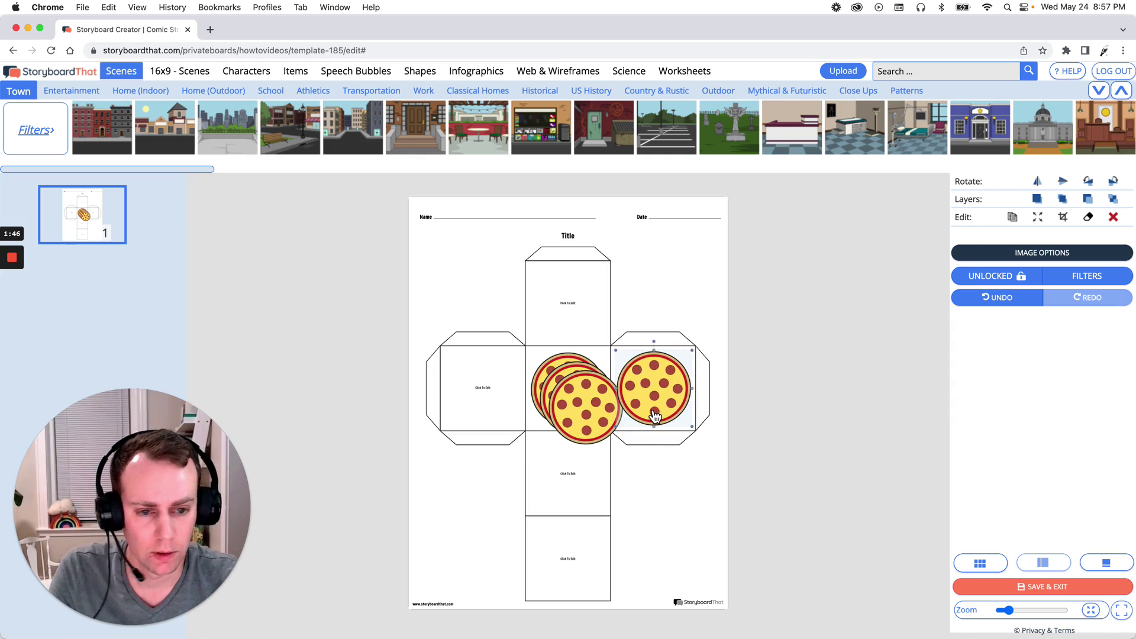
left_click(1013, 260)
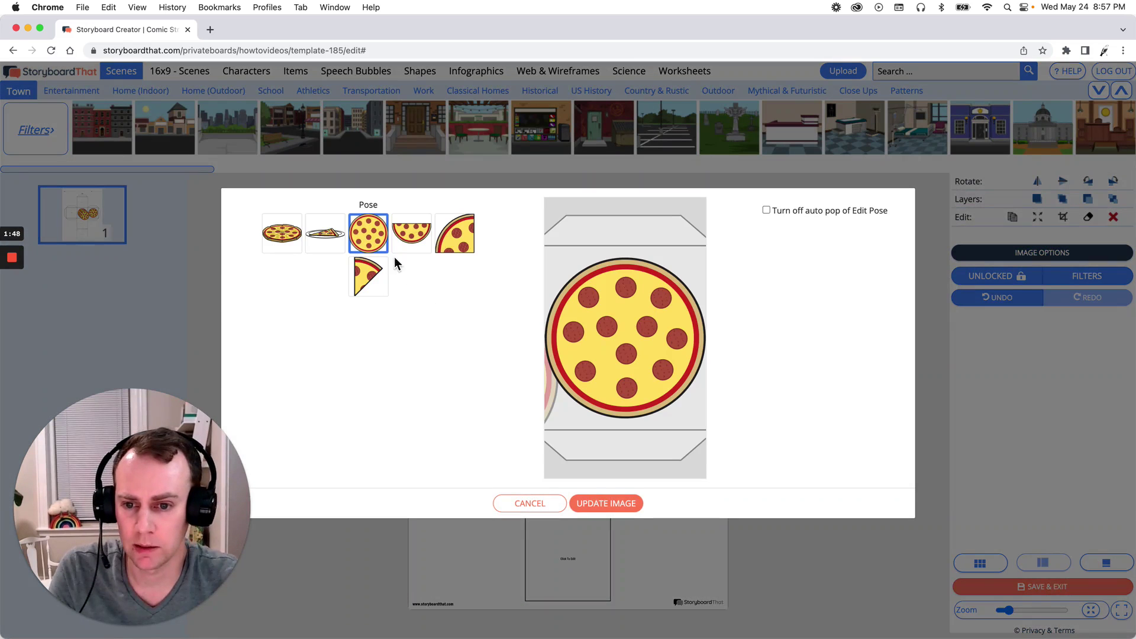
left_click(412, 233)
left_click(605, 503)
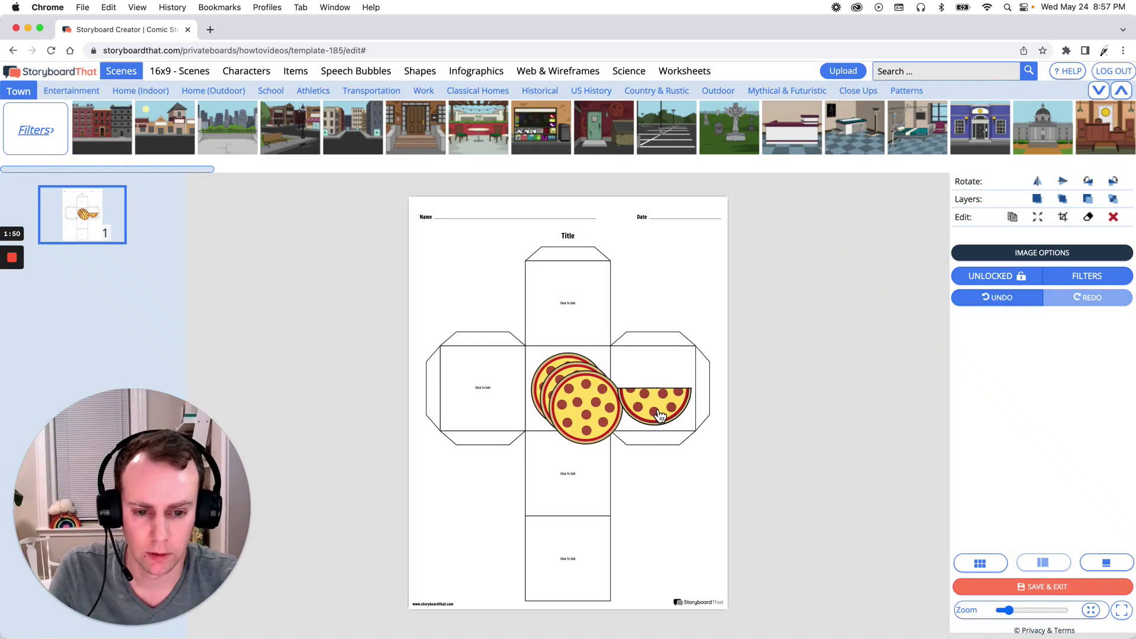
Put a quarter pizza on the left face and the last copy on the bottom face.
left_click_drag(589, 431, 482, 419)
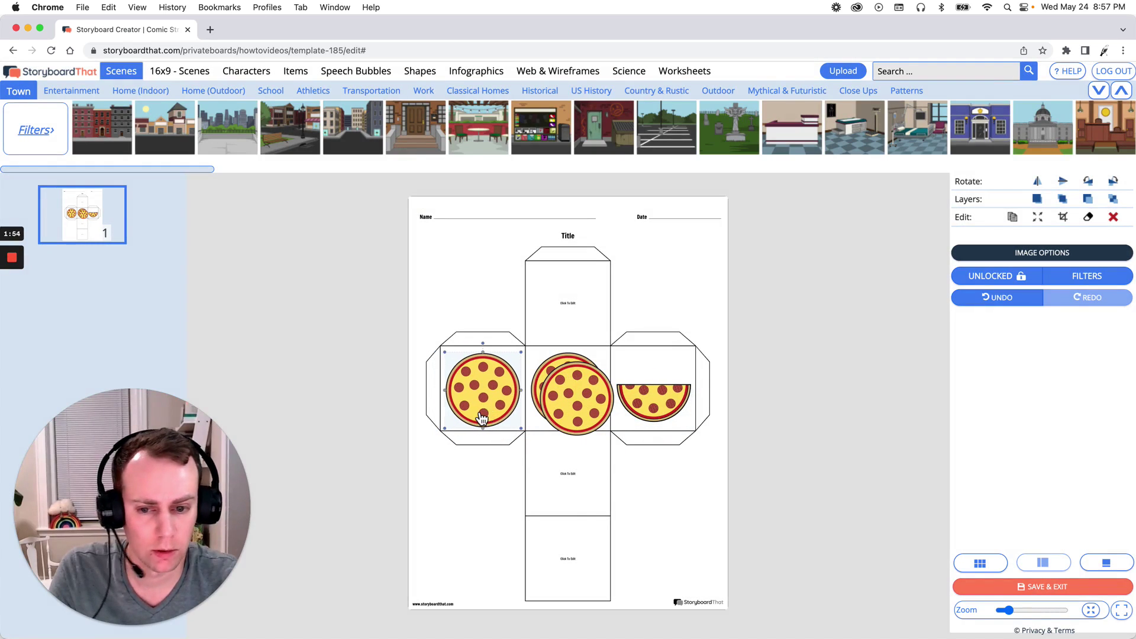
left_click(1003, 254)
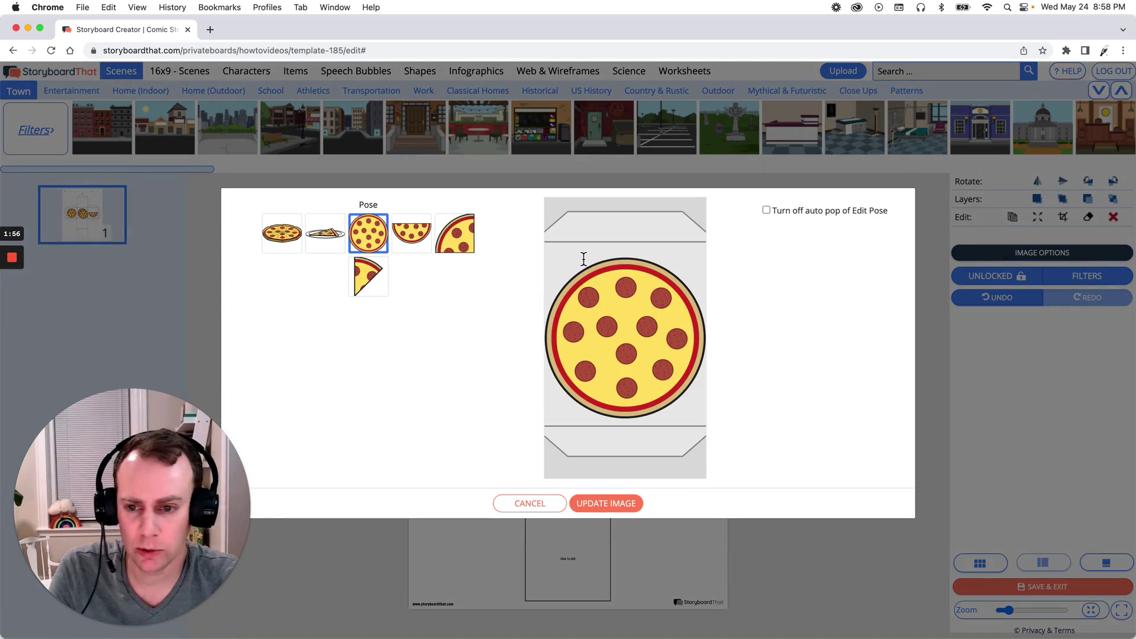
left_click(461, 248)
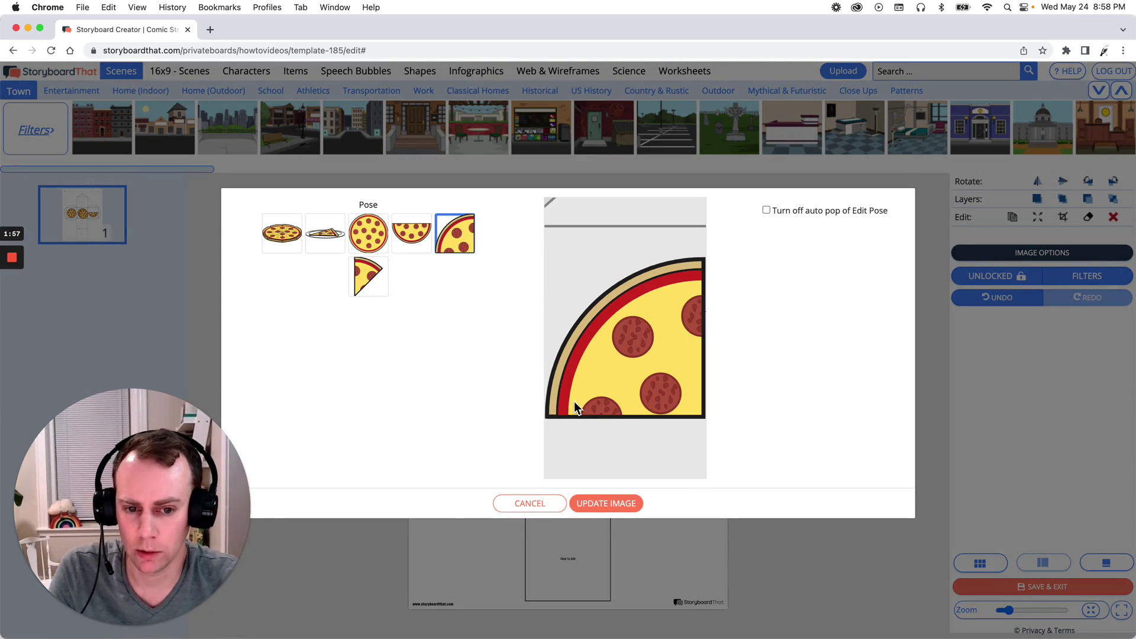
left_click(623, 504)
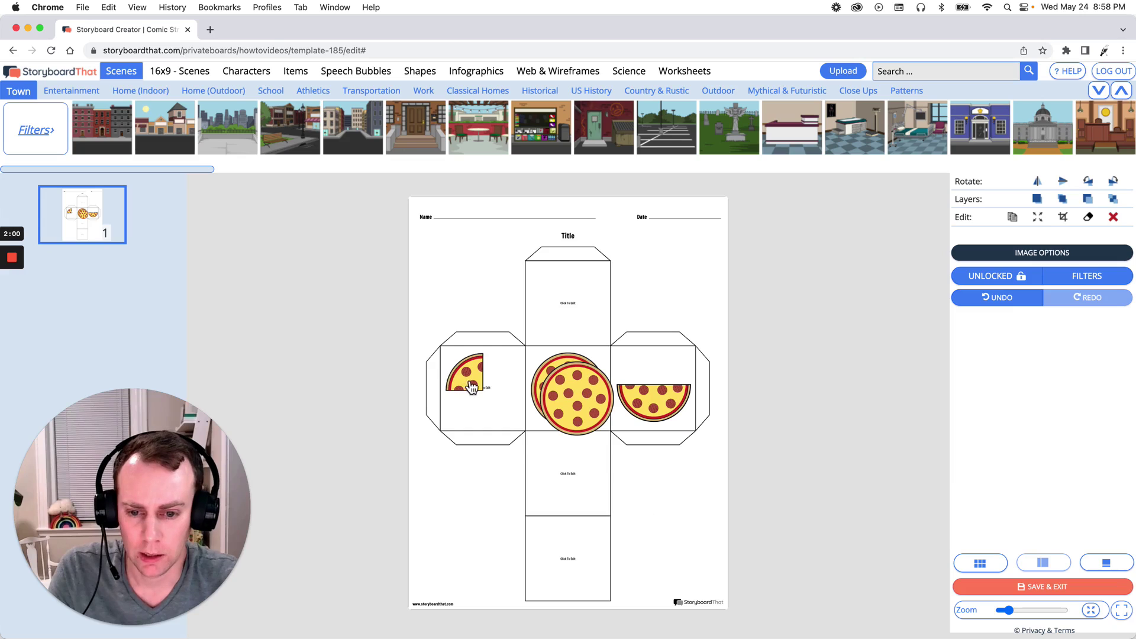
left_click_drag(471, 384, 486, 393)
left_click_drag(586, 418, 577, 553)
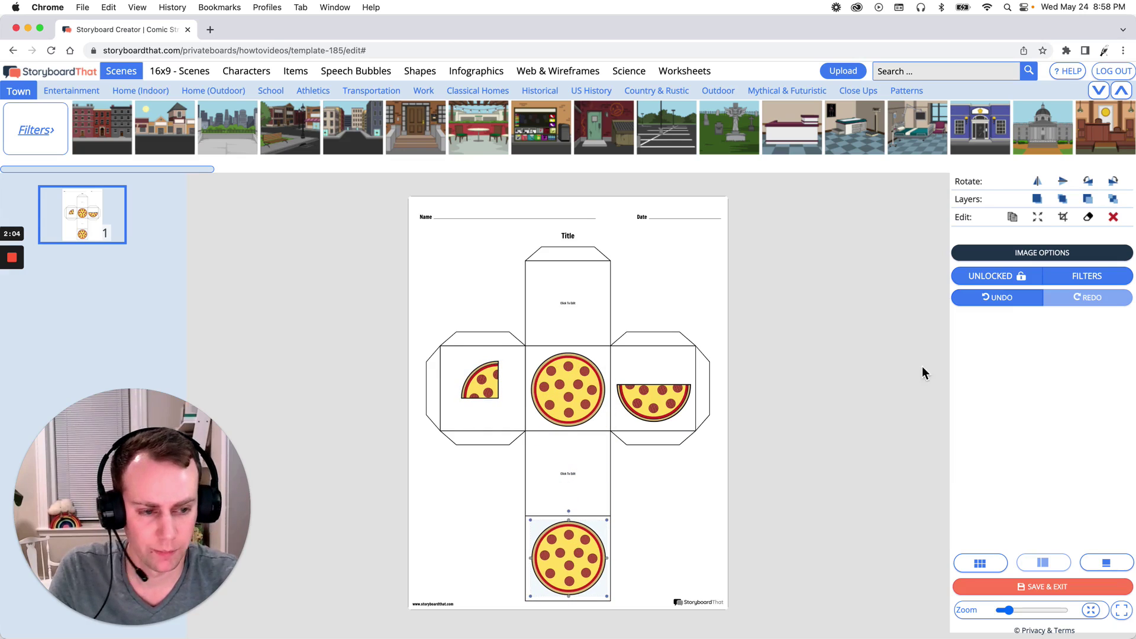
Change the bottom-face pizza to the single slice pose.
left_click(1042, 255)
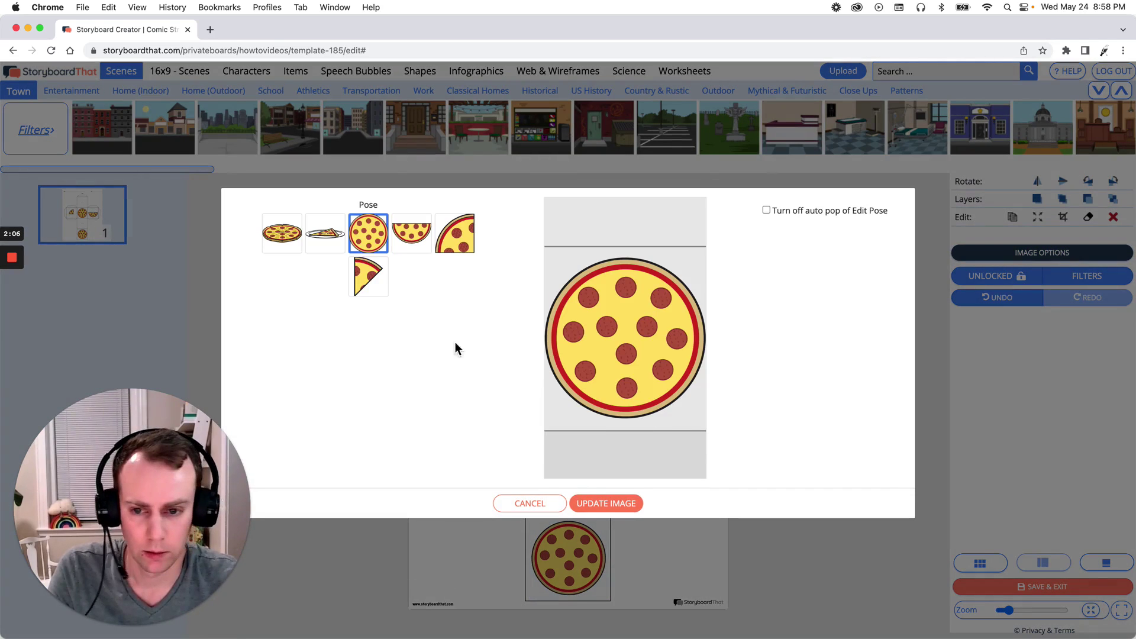
left_click(370, 277)
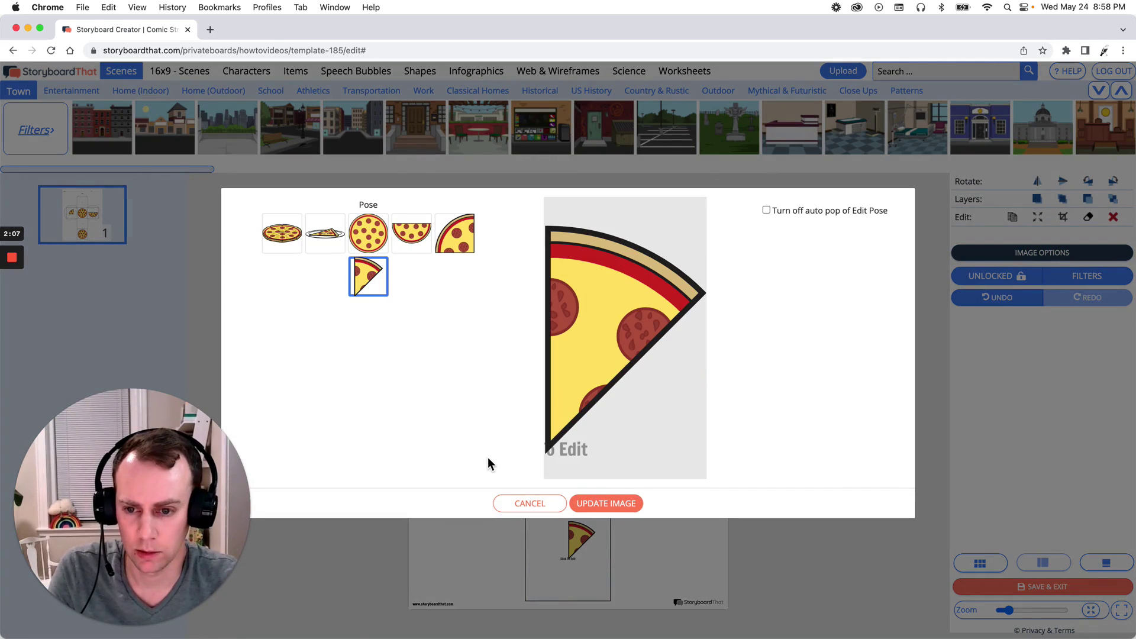
left_click(630, 507)
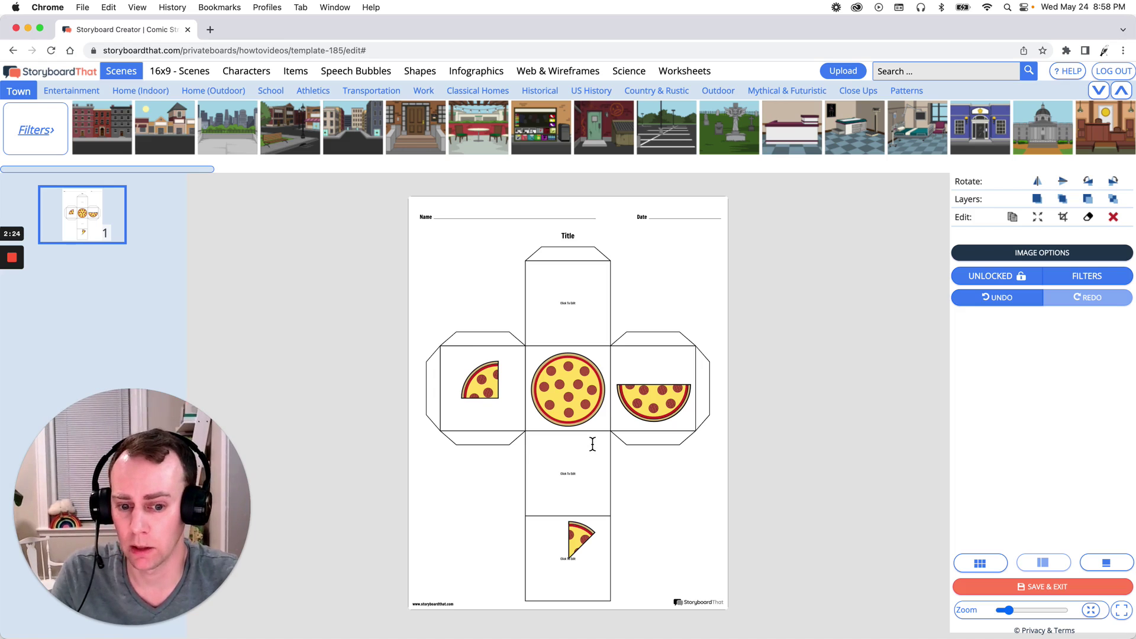
Clear the 'Click To Edit' placeholder text from the bottom, top and lower middle squares.
left_click_drag(580, 553, 649, 544)
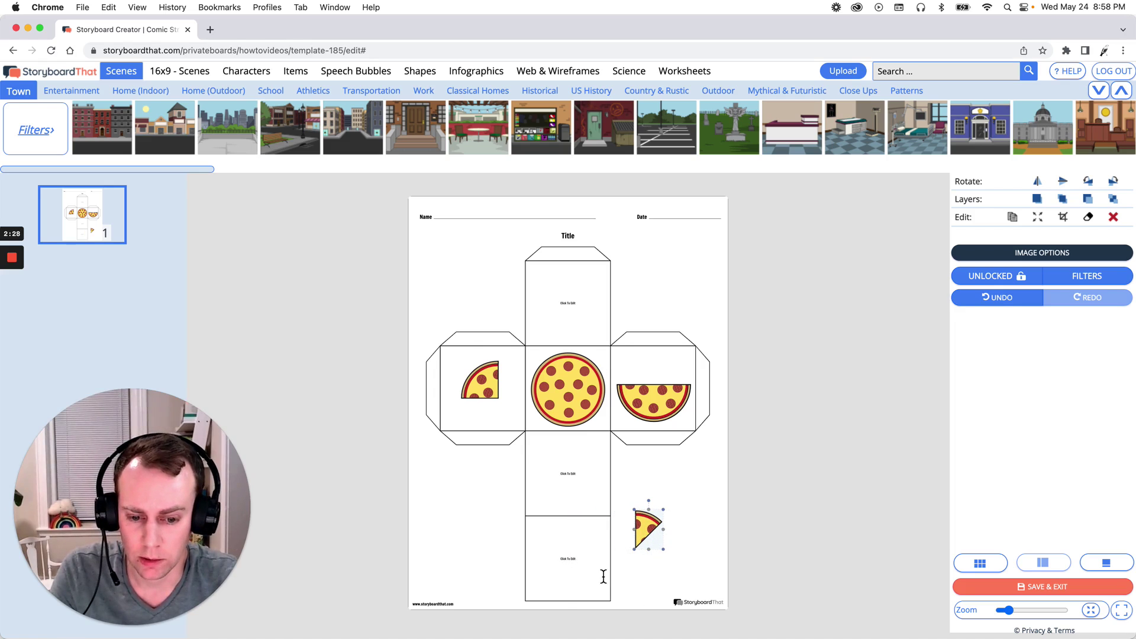
left_click(578, 569)
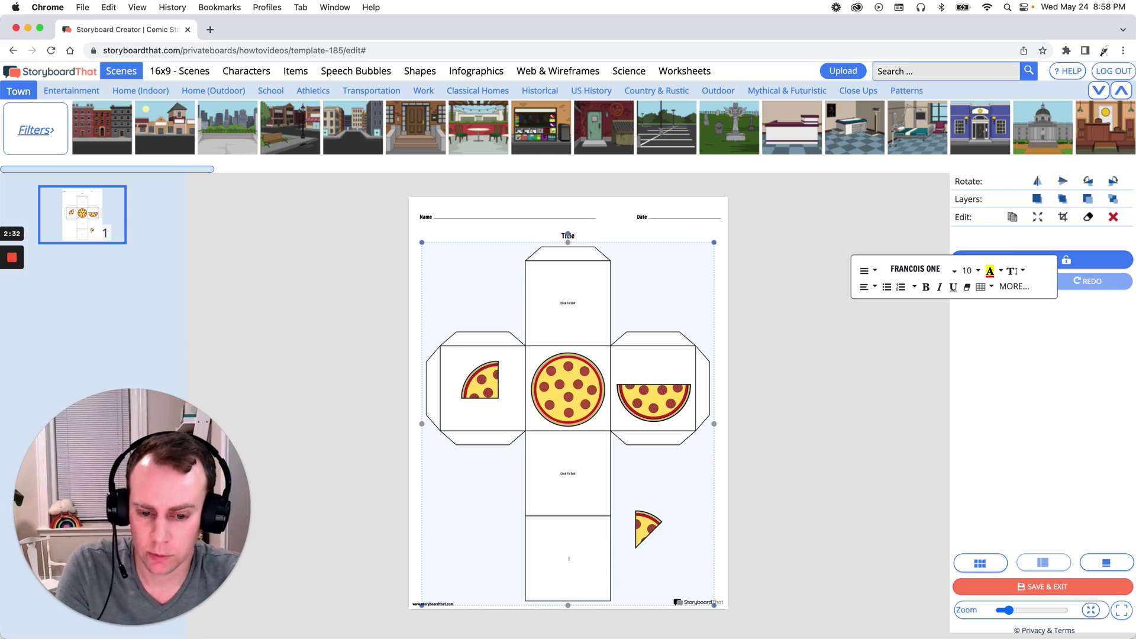
left_click(568, 307)
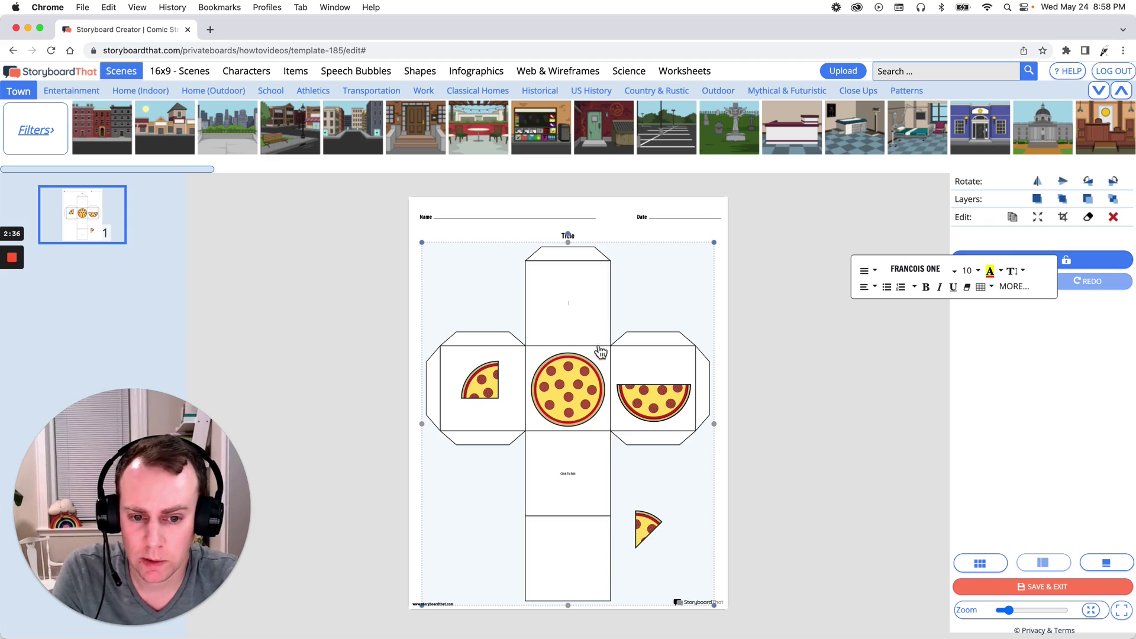
left_click(778, 326)
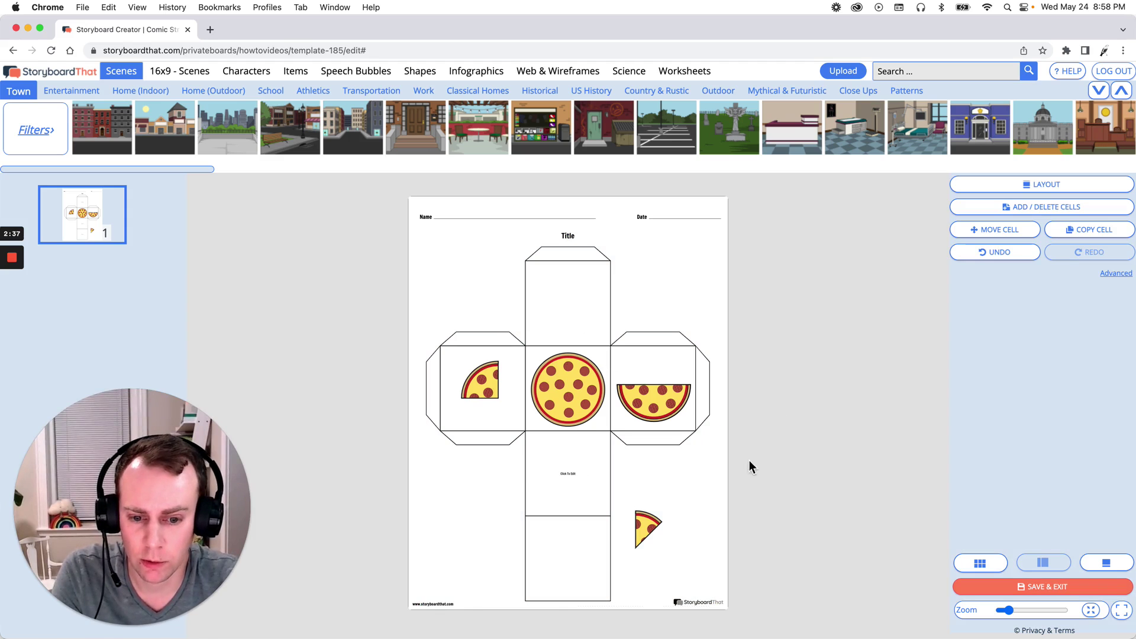
left_click(570, 474)
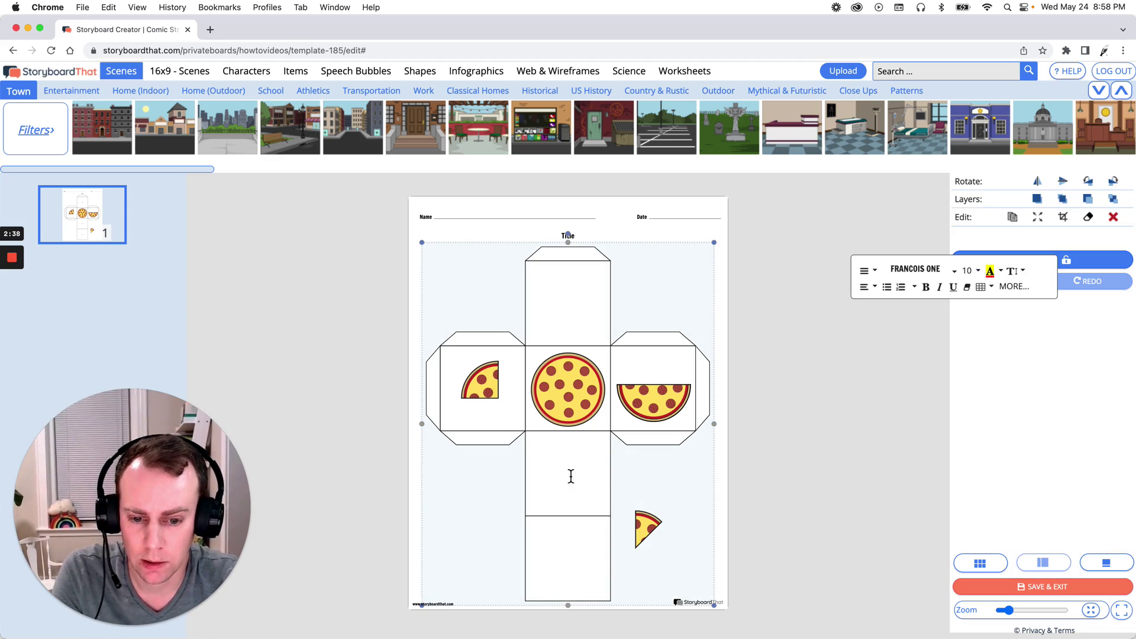
left_click(746, 513)
Move the pizza slice back into the centre of the bottom square.
left_click(647, 535)
left_click_drag(648, 536, 571, 557)
left_click(718, 540)
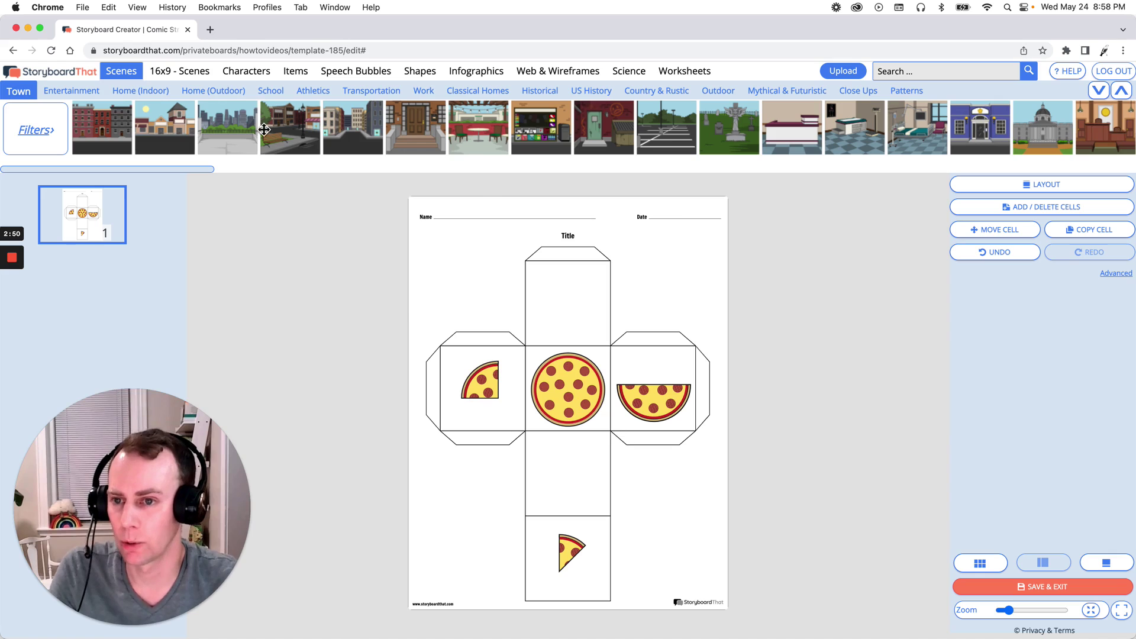
Add the red-dress girl from the Kids characters onto the cube's top face.
left_click(246, 71)
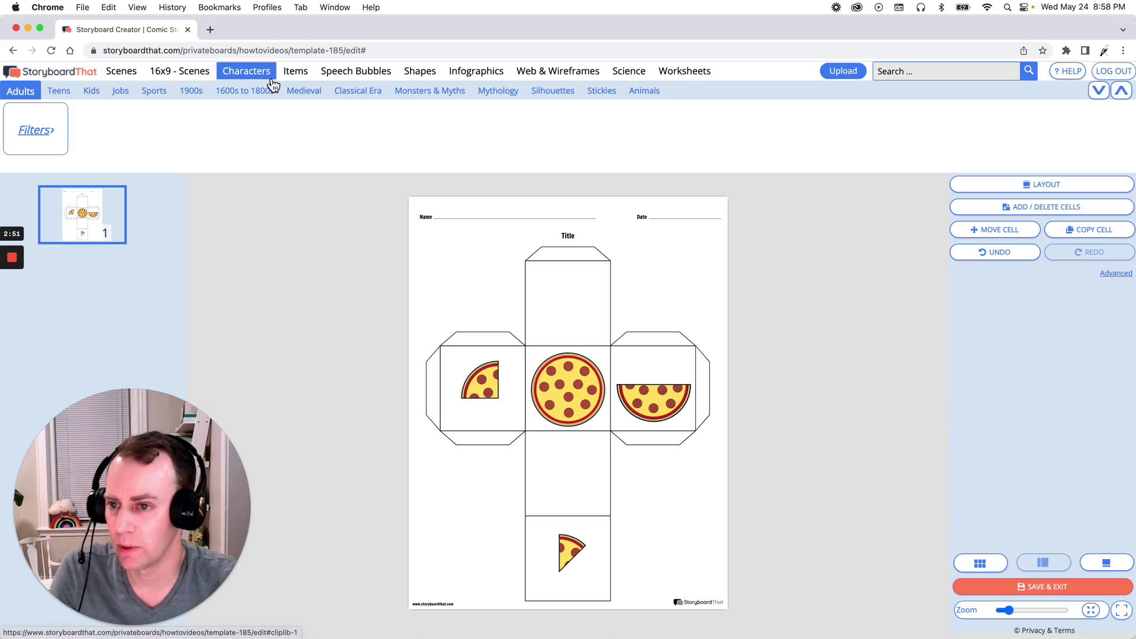
left_click(89, 91)
mouse_move(135, 113)
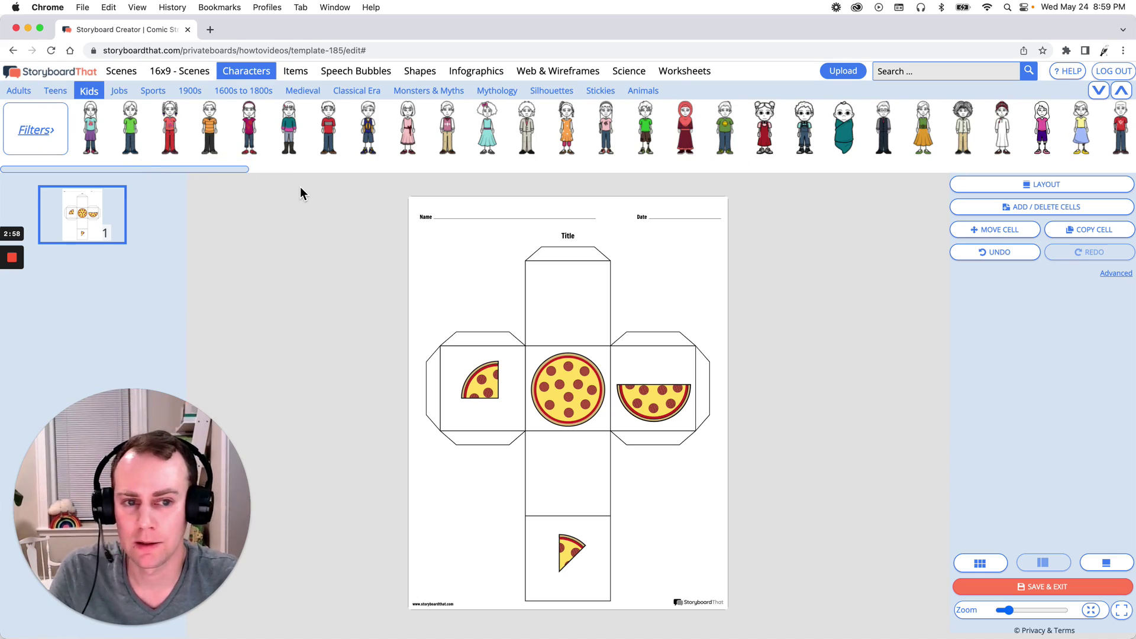
mouse_move(764, 150)
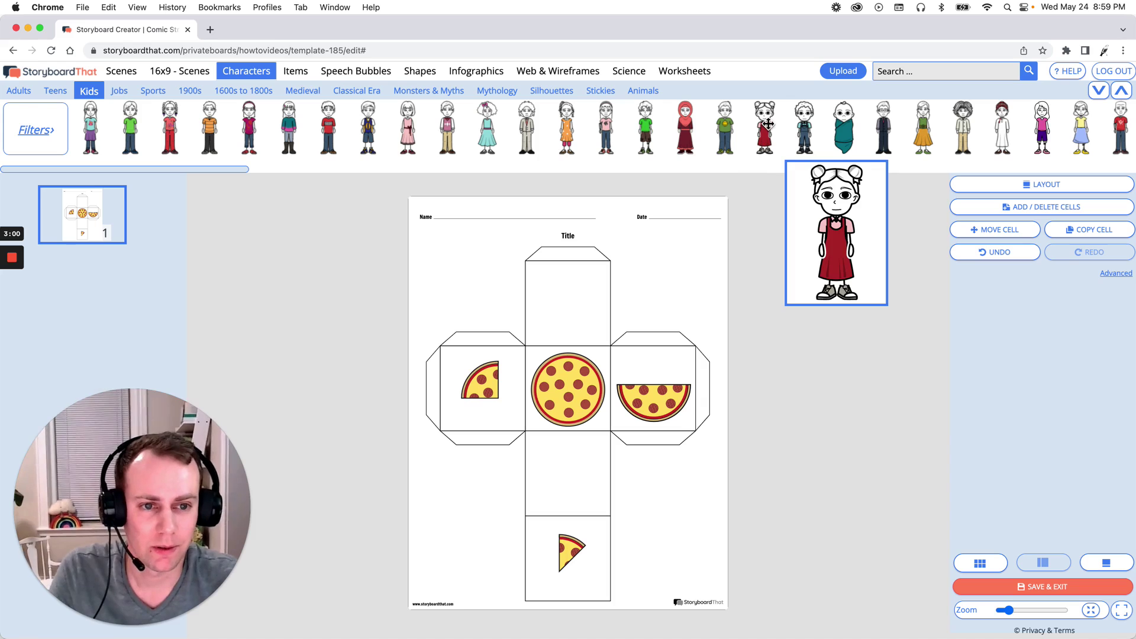
left_click_drag(764, 118, 568, 322)
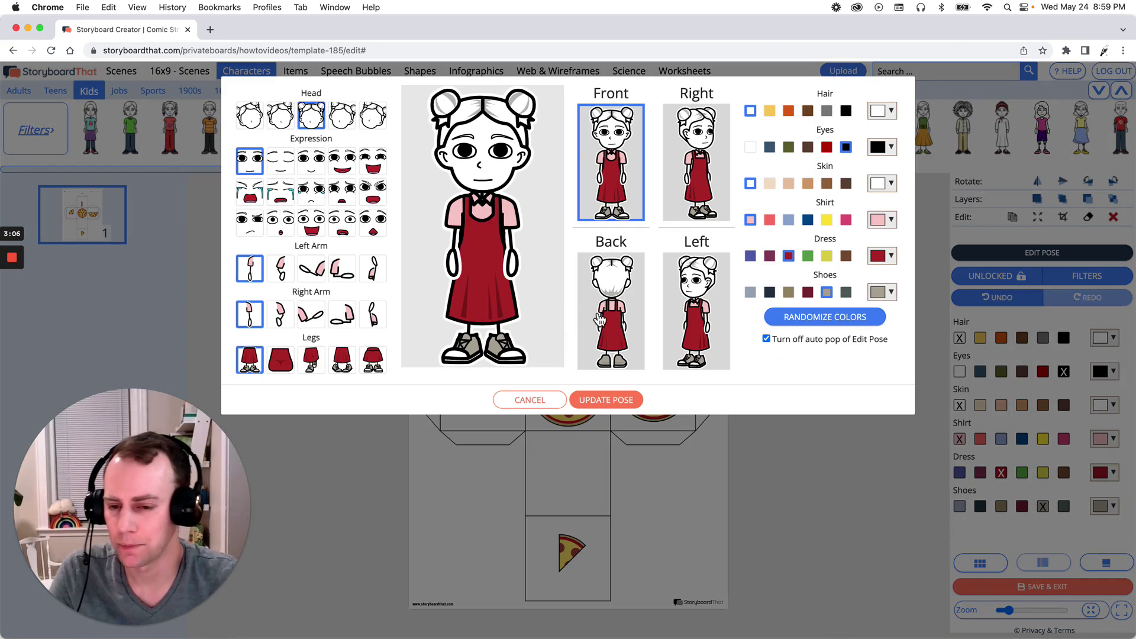
Pose the girl with a wide smile, both arms holding spoons, yellow hair, peach skin.
left_click(372, 171)
left_click(323, 275)
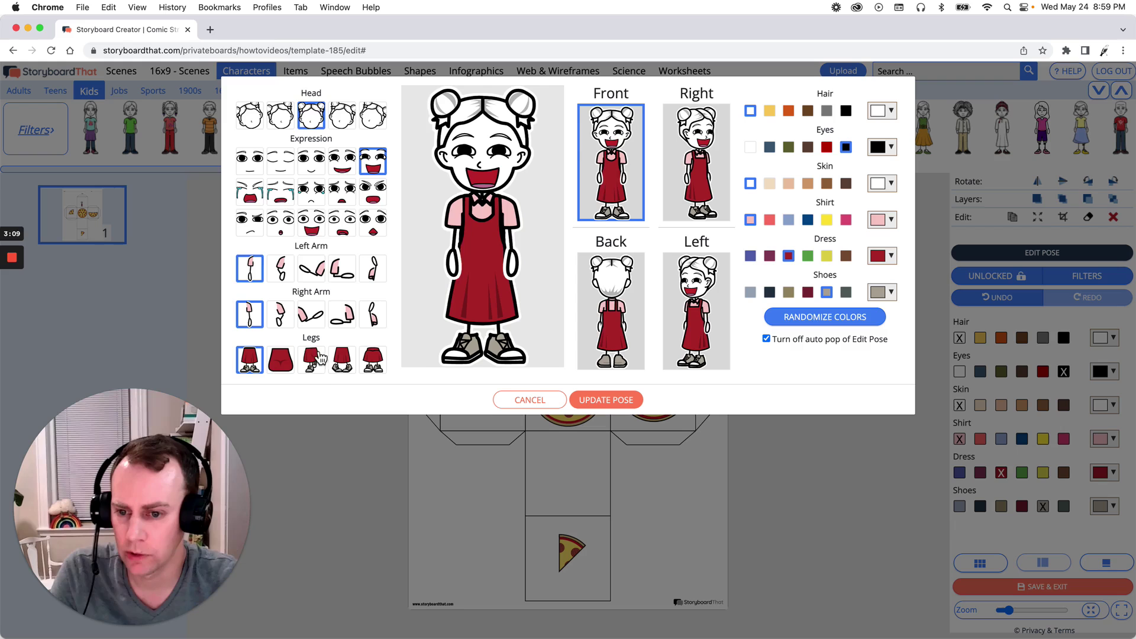
left_click(316, 321)
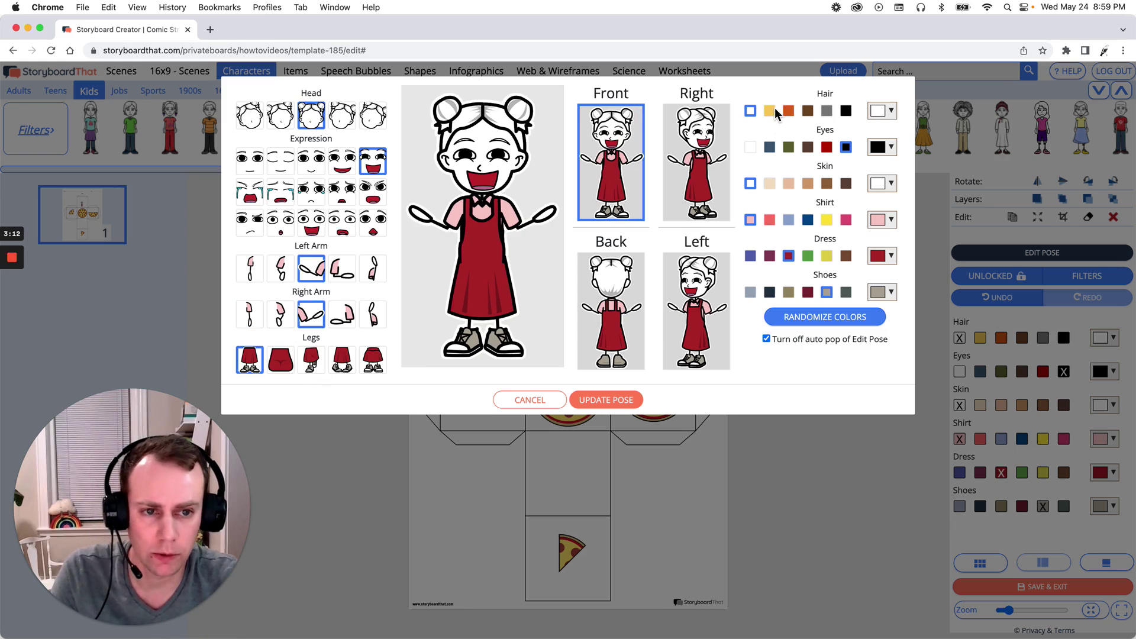
left_click(769, 113)
left_click(770, 182)
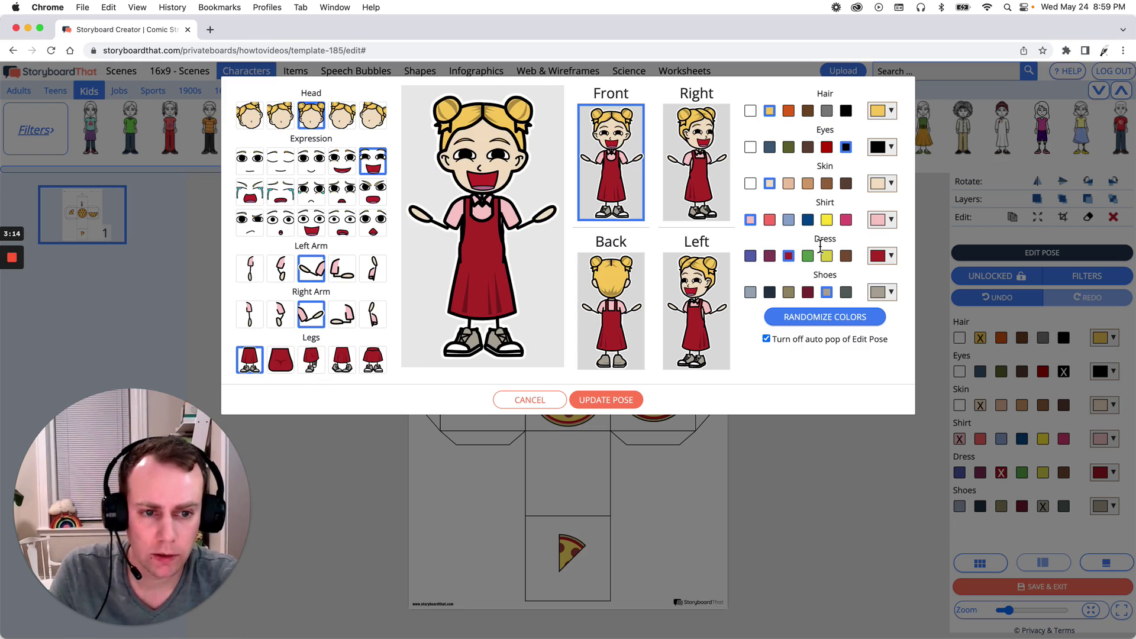
left_click(614, 401)
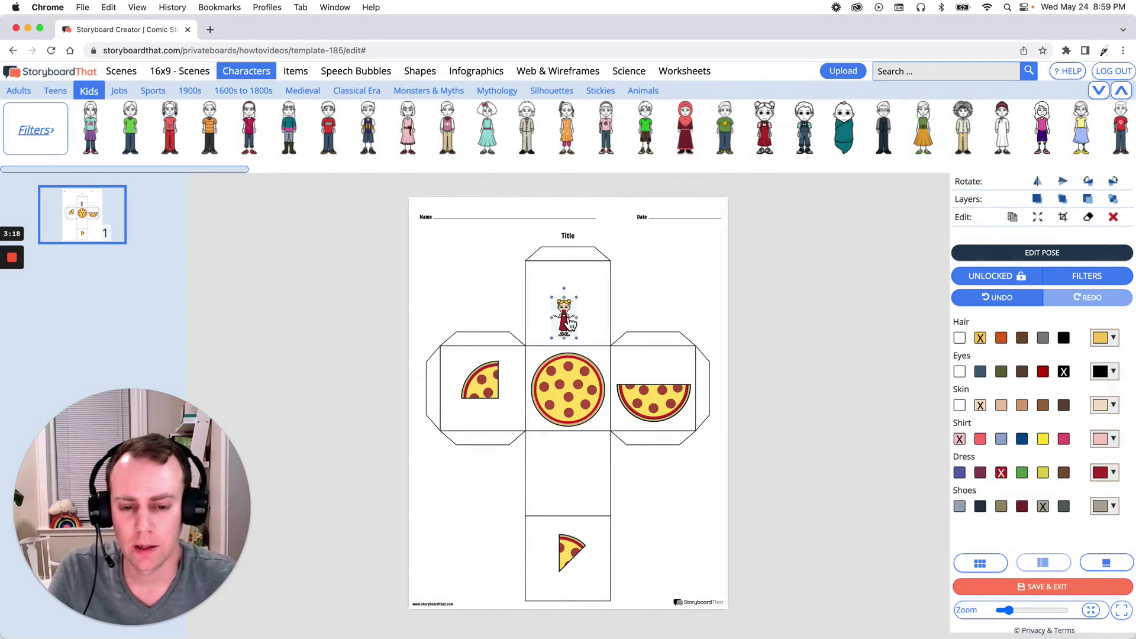
Enlarge the girl to fill the top face, lowering her to the pizza's top edge.
left_click_drag(565, 322, 532, 308)
left_click_drag(671, 284, 564, 286)
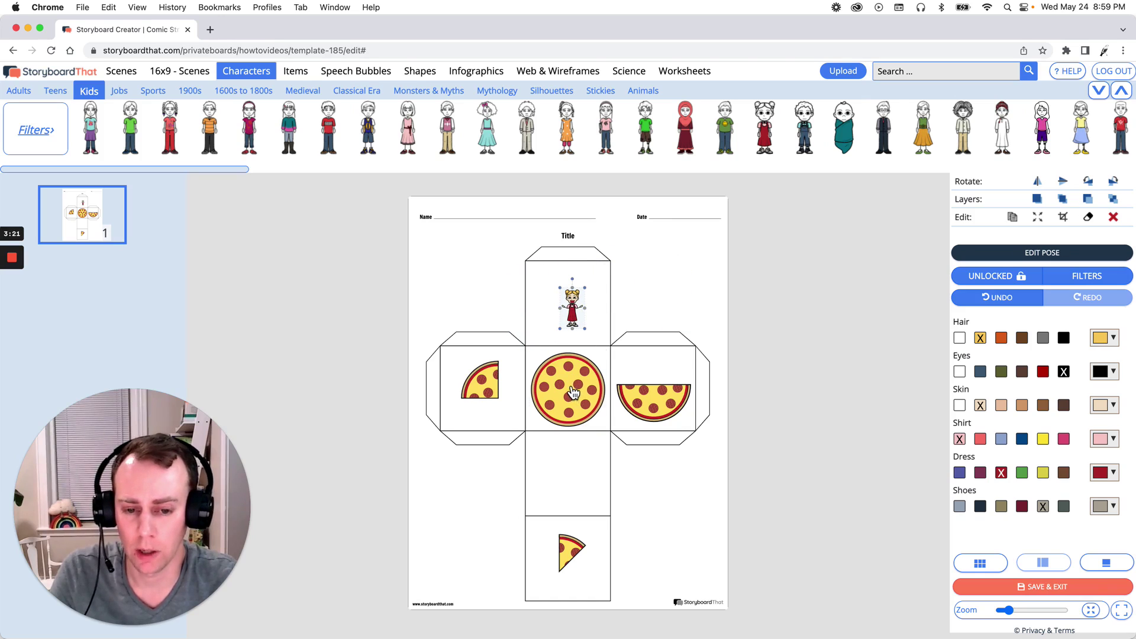
left_click_drag(575, 317, 616, 254)
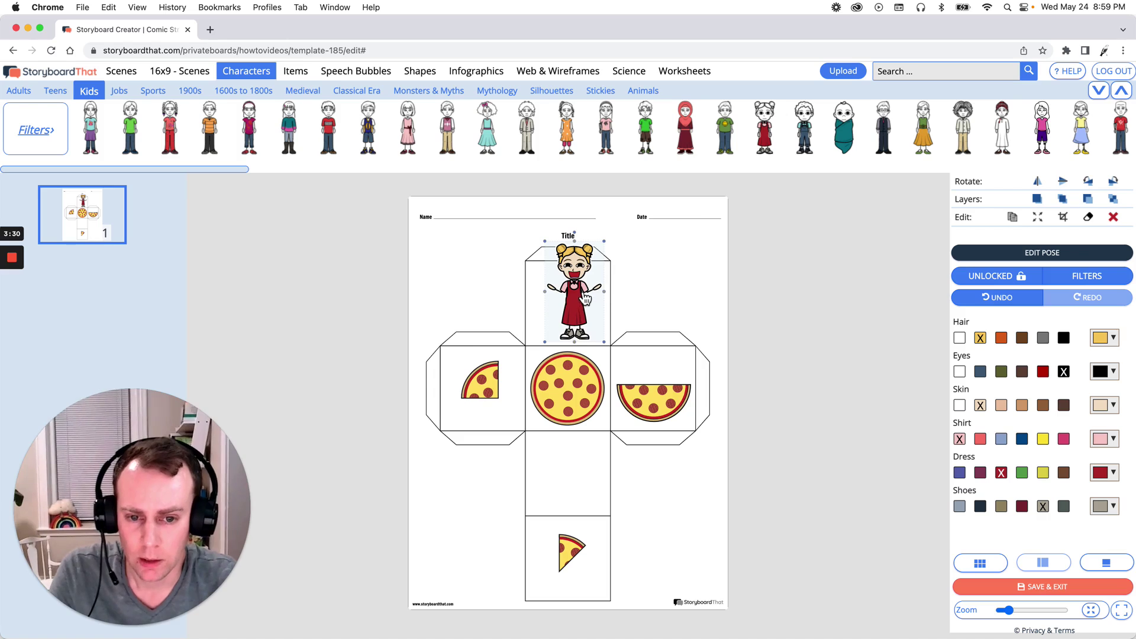
left_click_drag(583, 302, 581, 322)
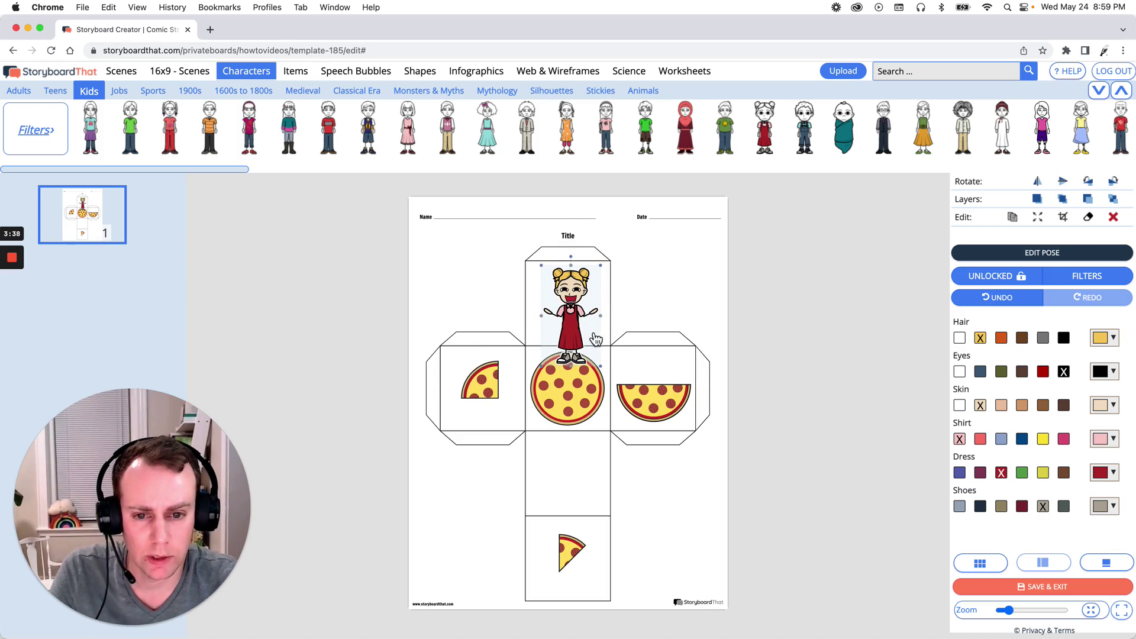
Crop the bottom of the girl so she ends at the top face's lower edge.
left_click(1063, 217)
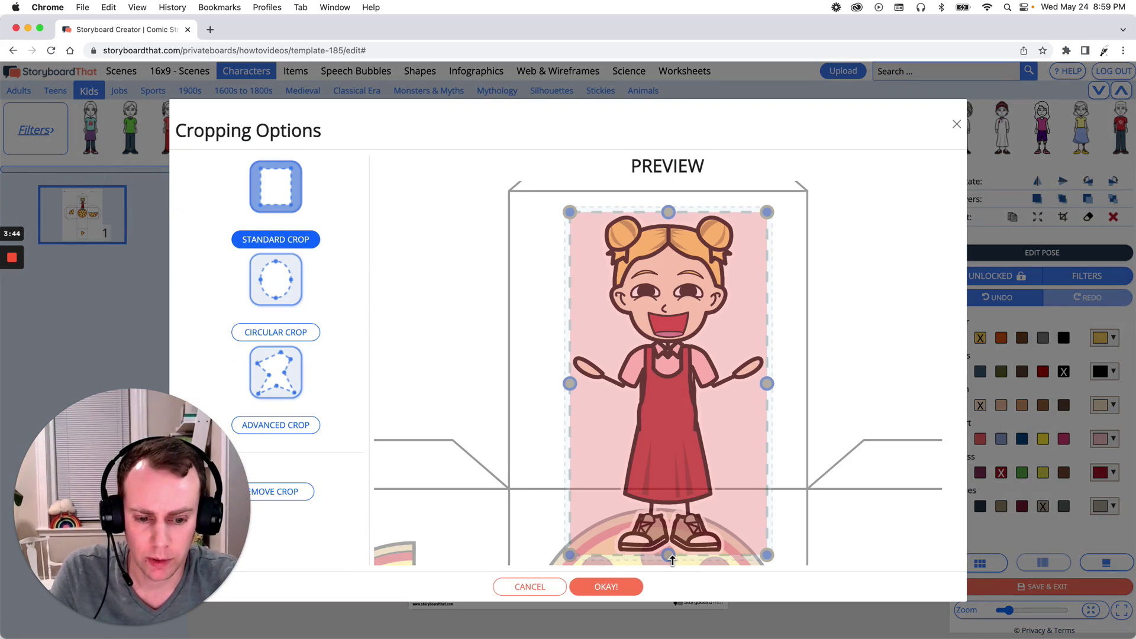
left_click_drag(668, 555, 703, 502)
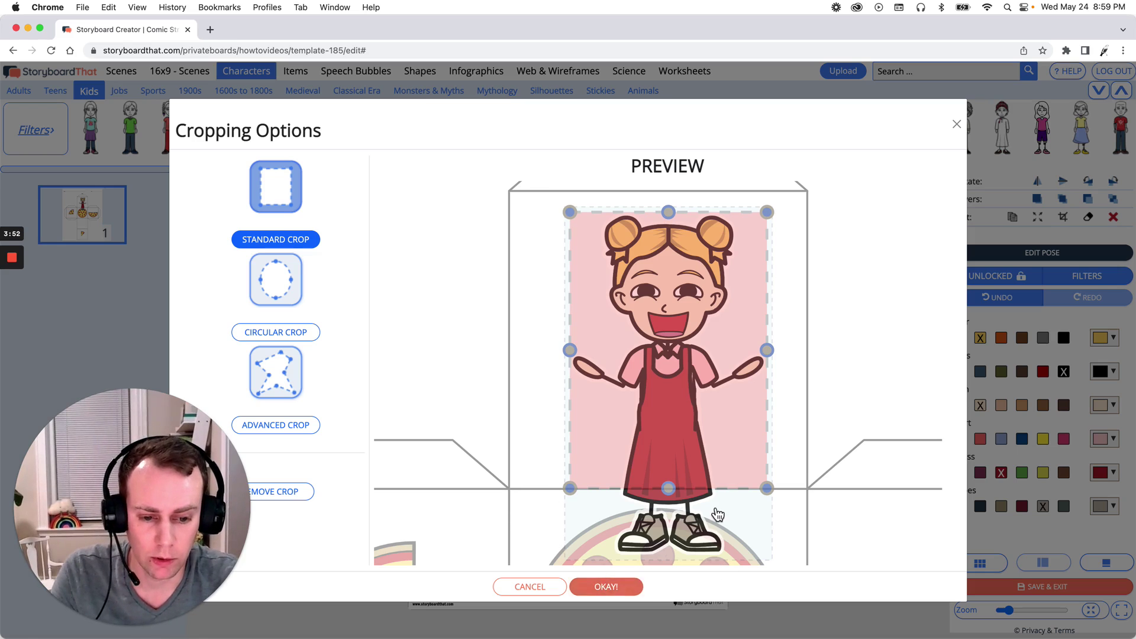
left_click(624, 588)
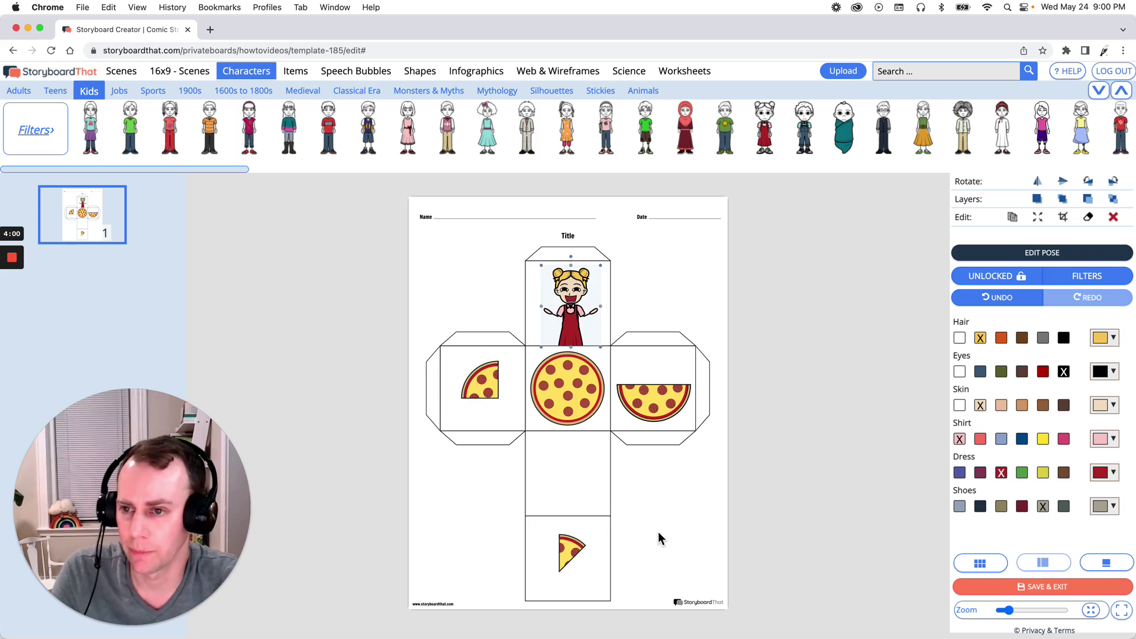
Place the Entertainment diner scene below the whole pizza and shrink it to fit.
left_click(119, 74)
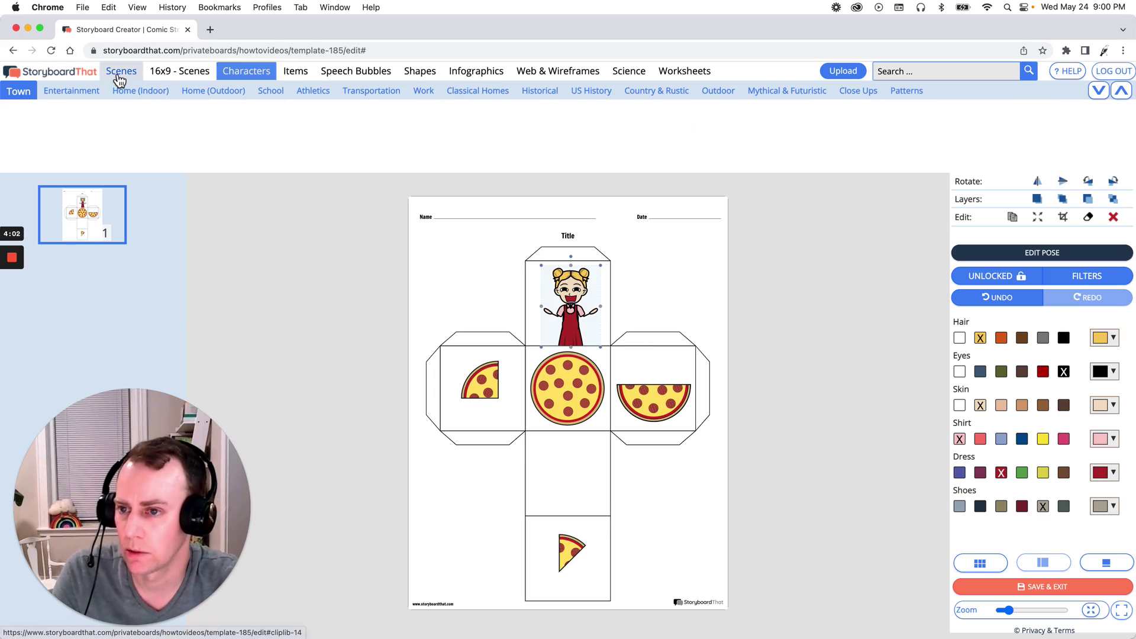
left_click(82, 91)
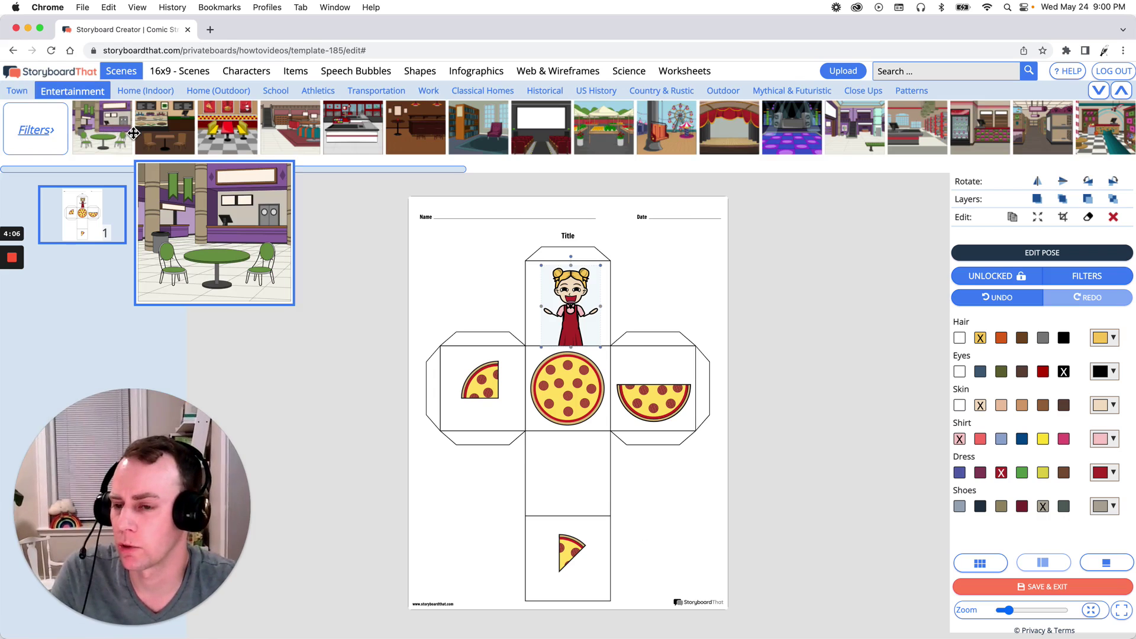
mouse_move(144, 131)
mouse_move(204, 139)
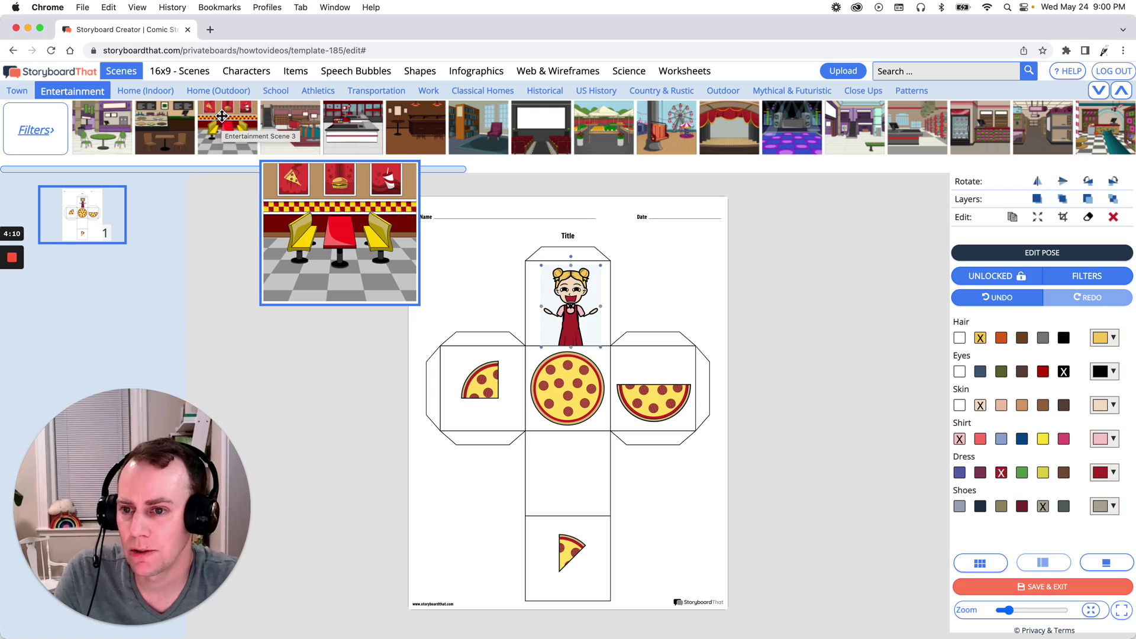
left_click_drag(222, 117, 585, 473)
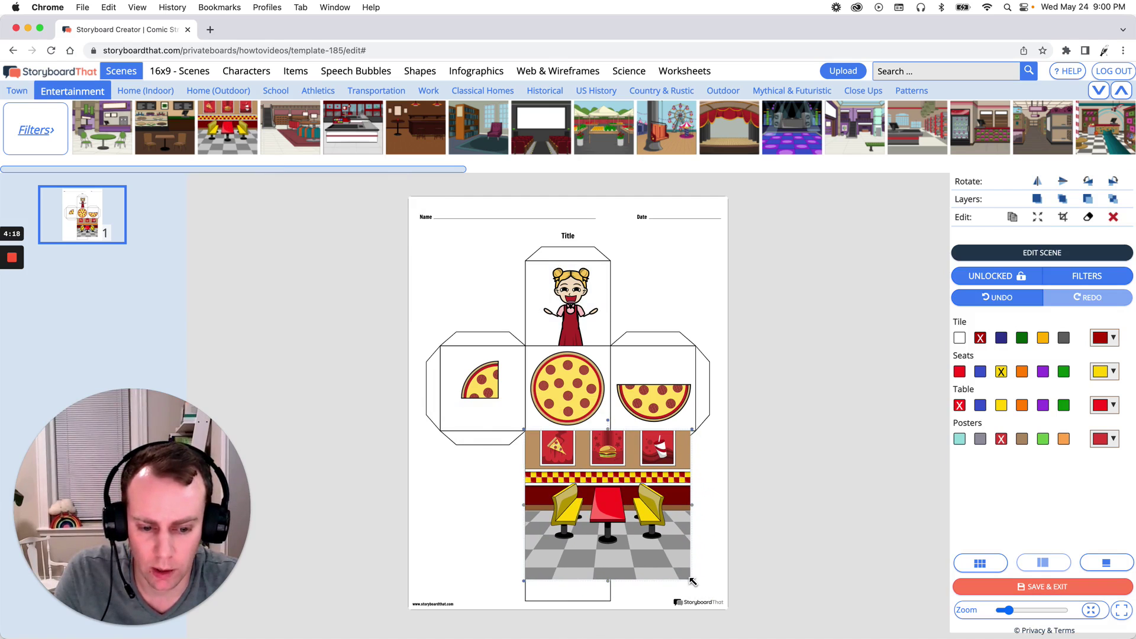
left_click_drag(692, 581, 620, 515)
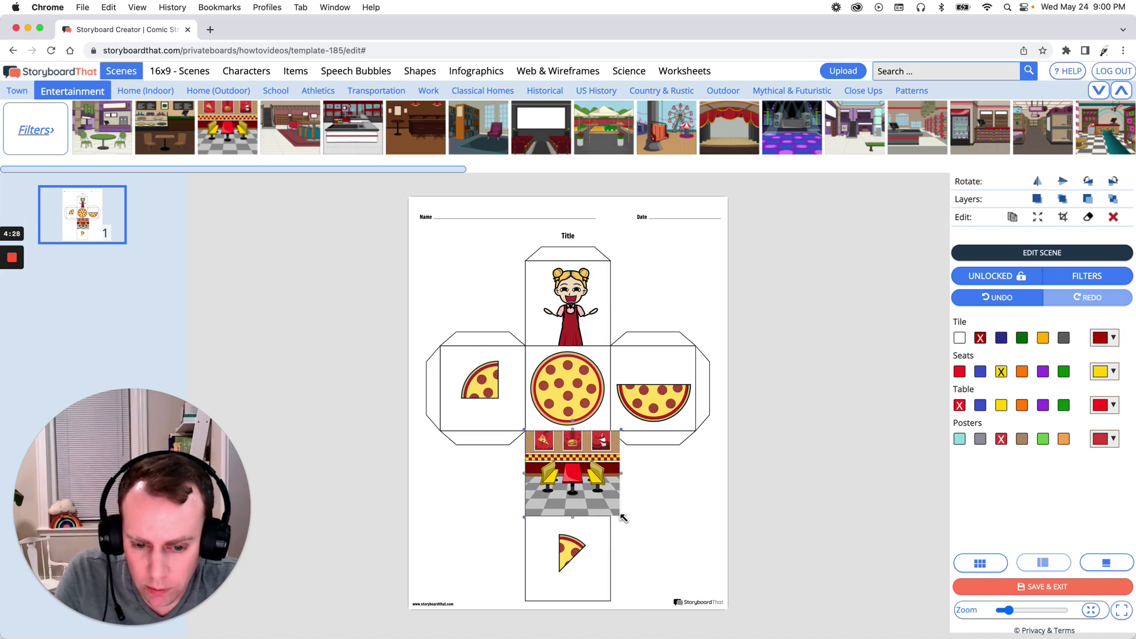
Crop the right side off the diner scene to fit its square.
left_click(1063, 218)
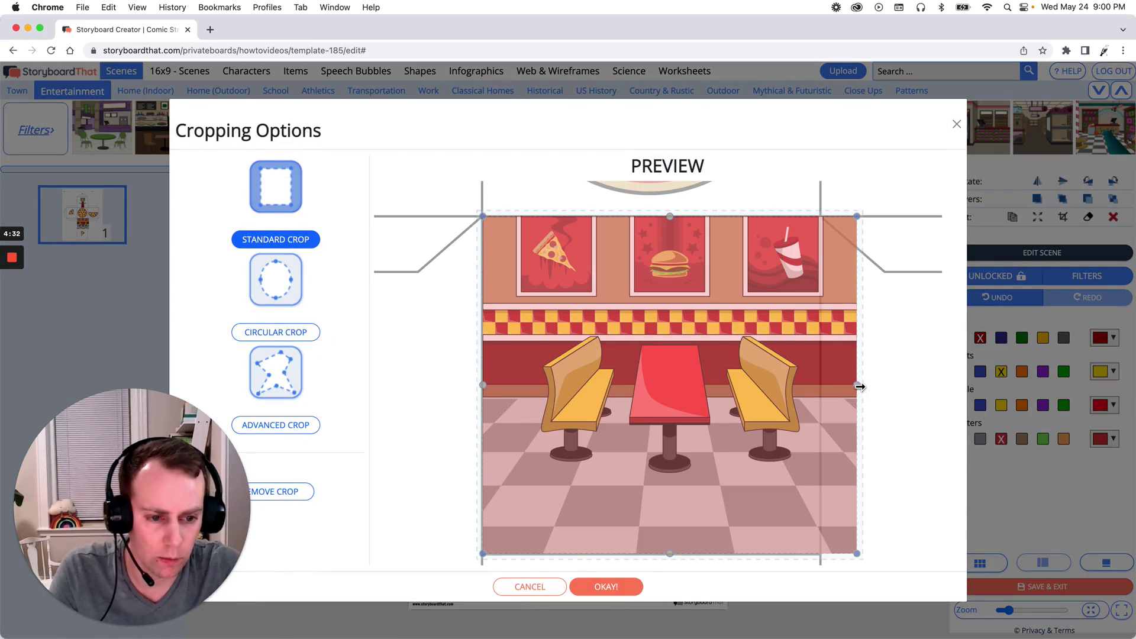
left_click_drag(859, 386, 818, 389)
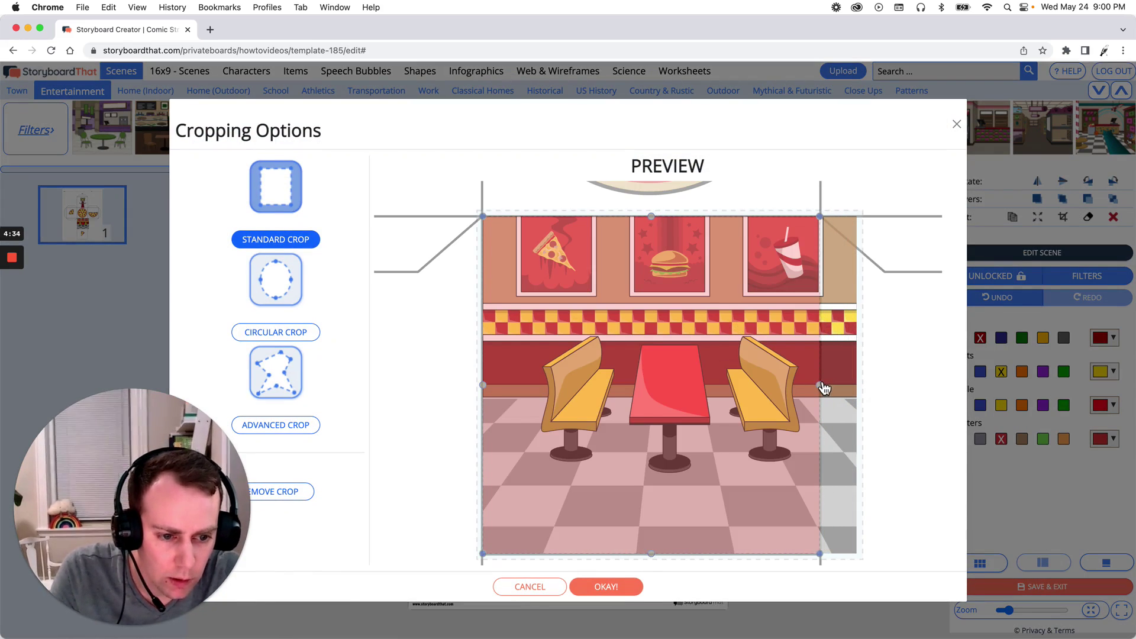
left_click(628, 588)
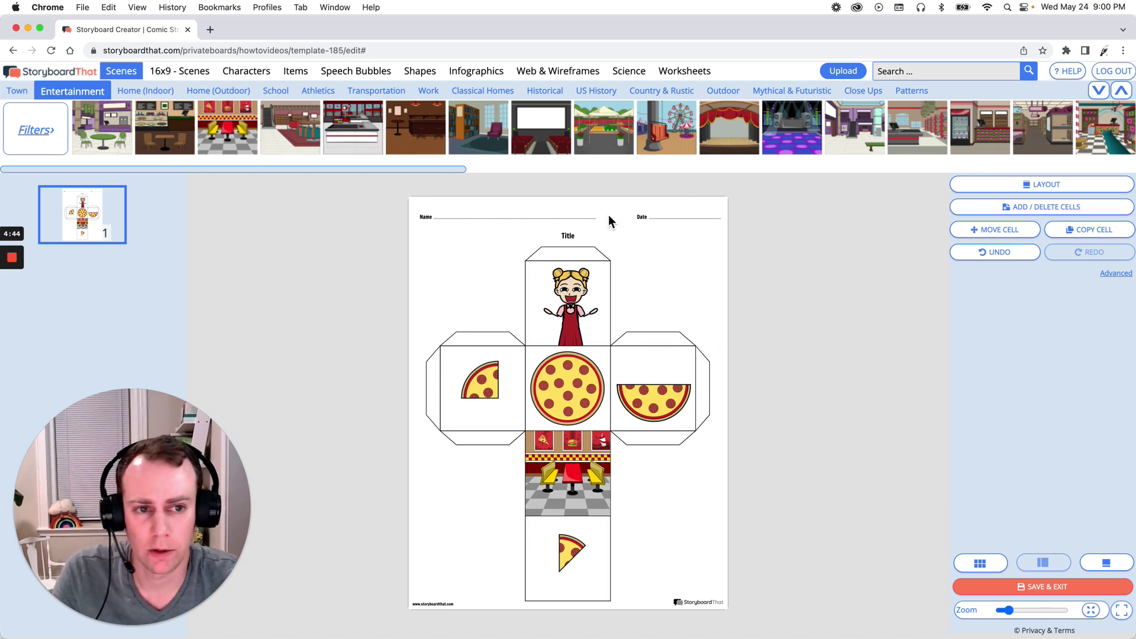
left_click(906, 91)
mouse_move(492, 121)
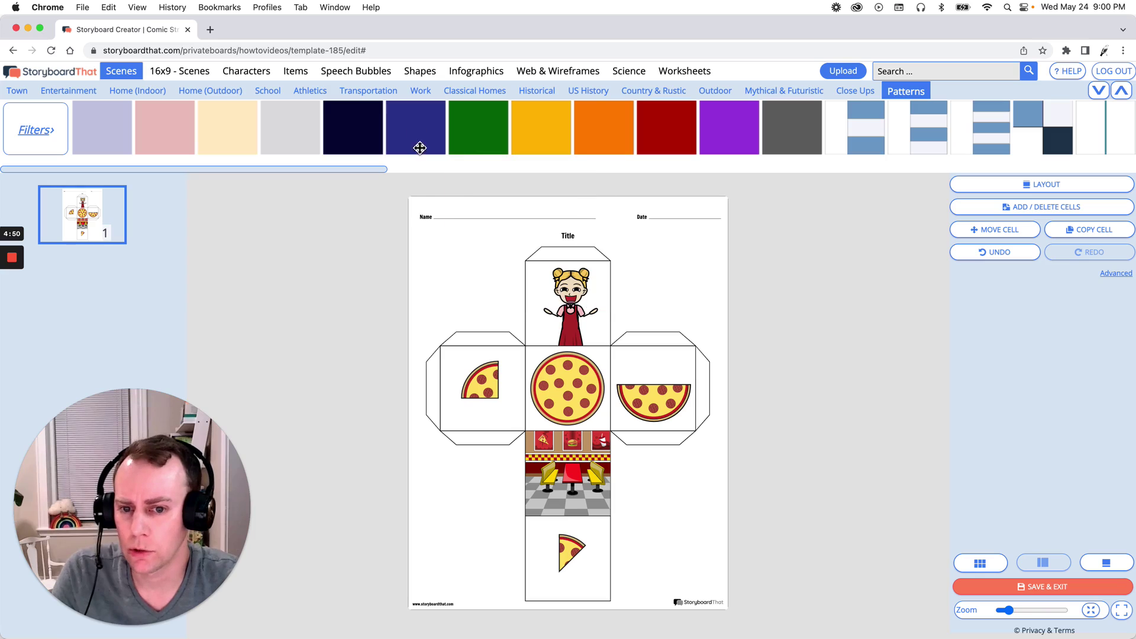
left_click_drag(420, 147, 492, 311)
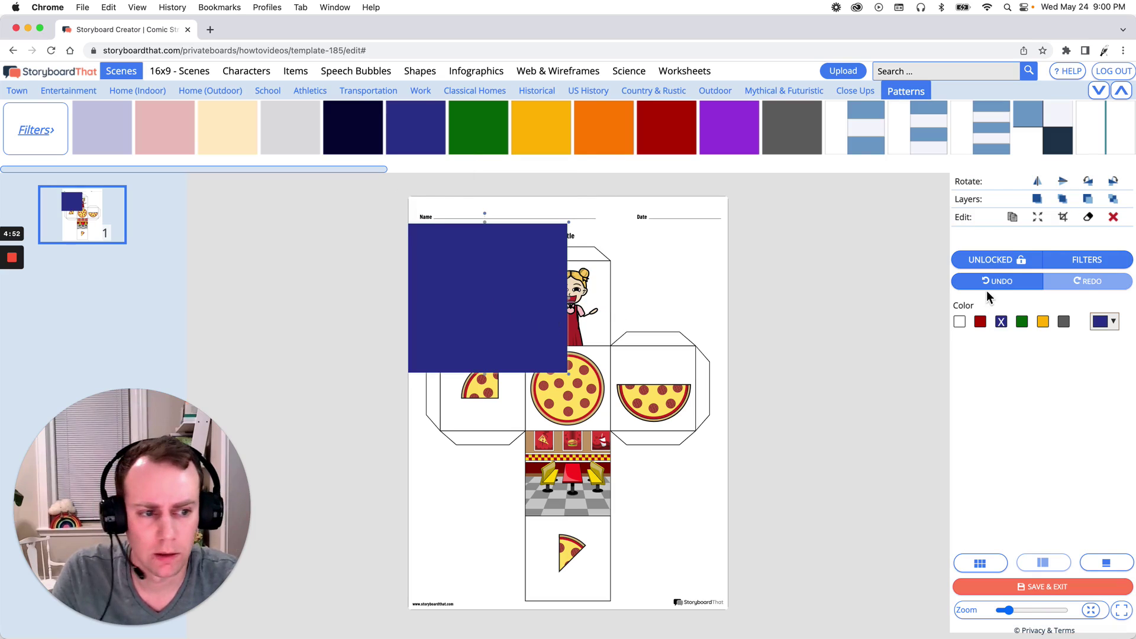
left_click(1038, 217)
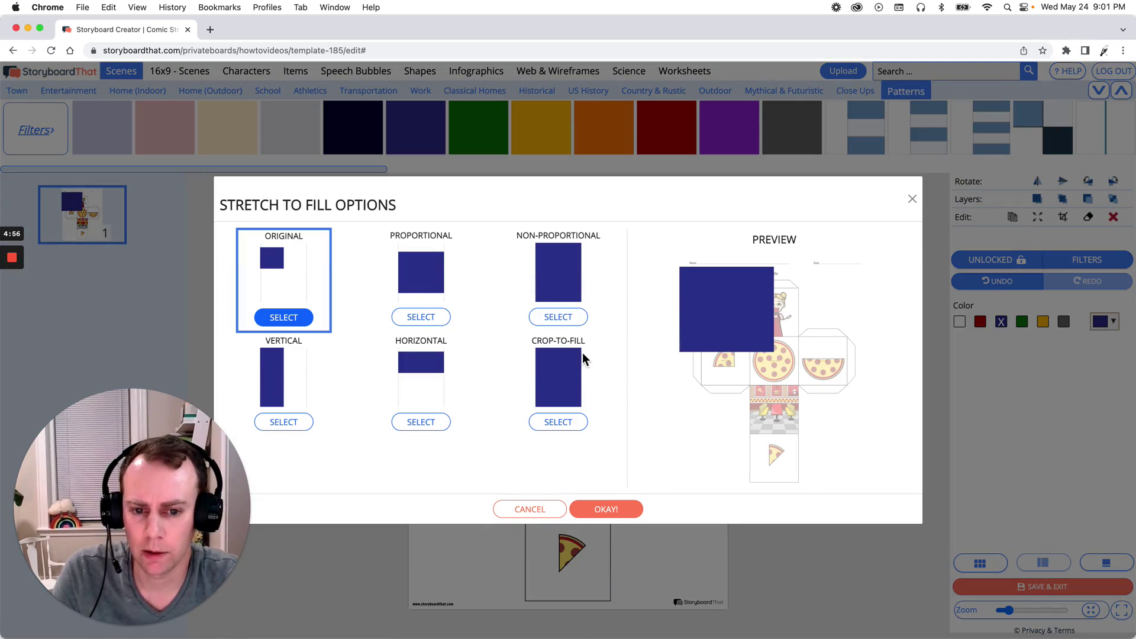
left_click(583, 320)
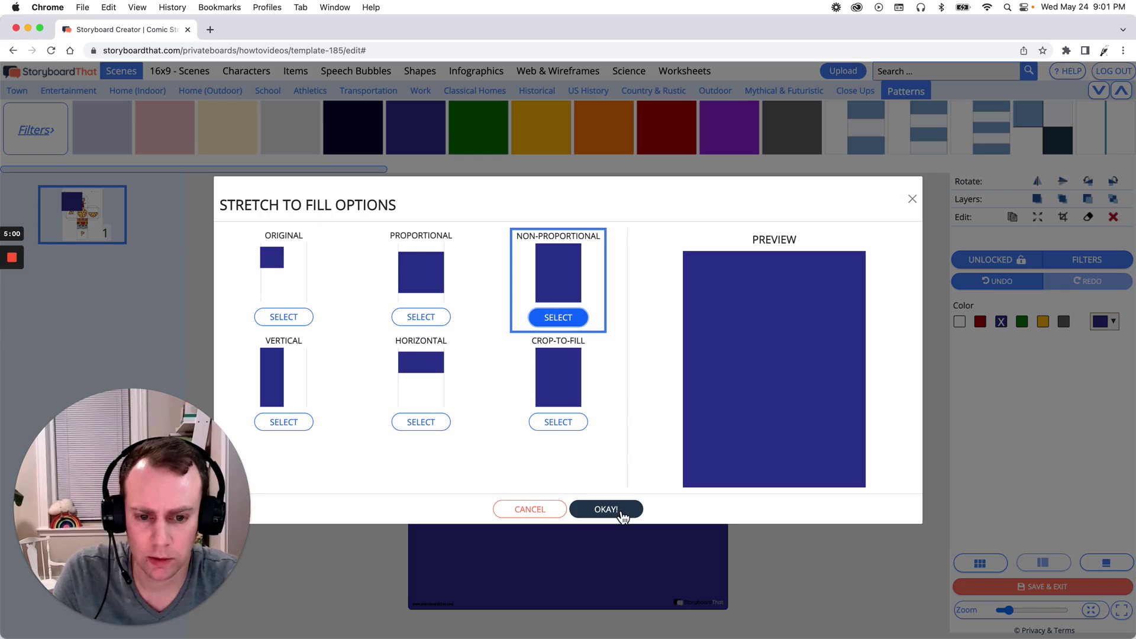
left_click(606, 510)
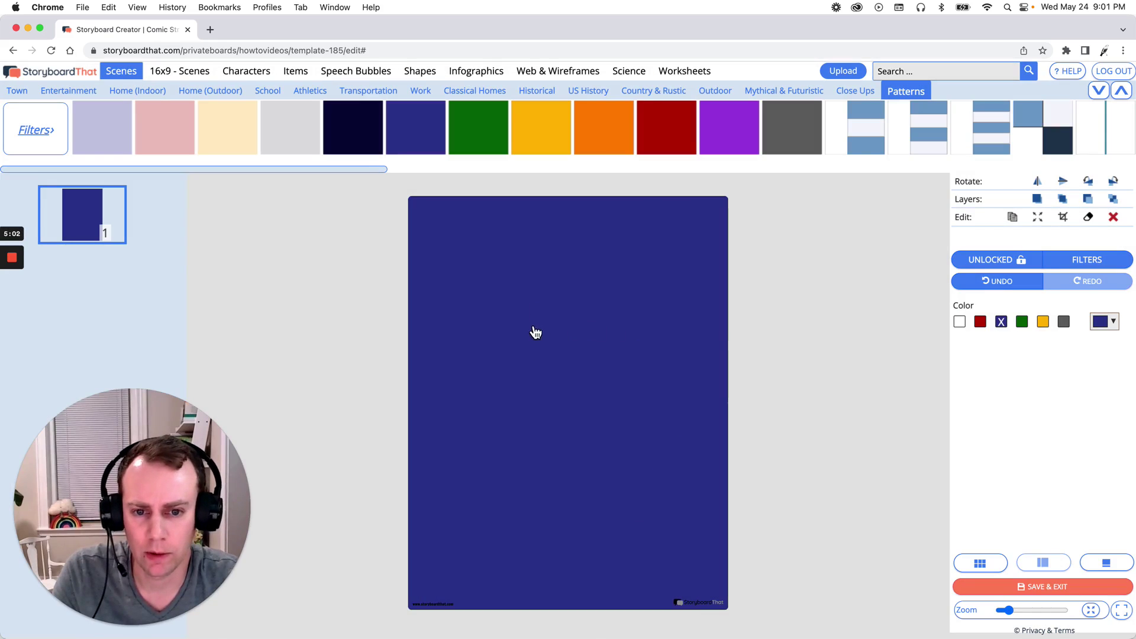
left_click(1111, 201)
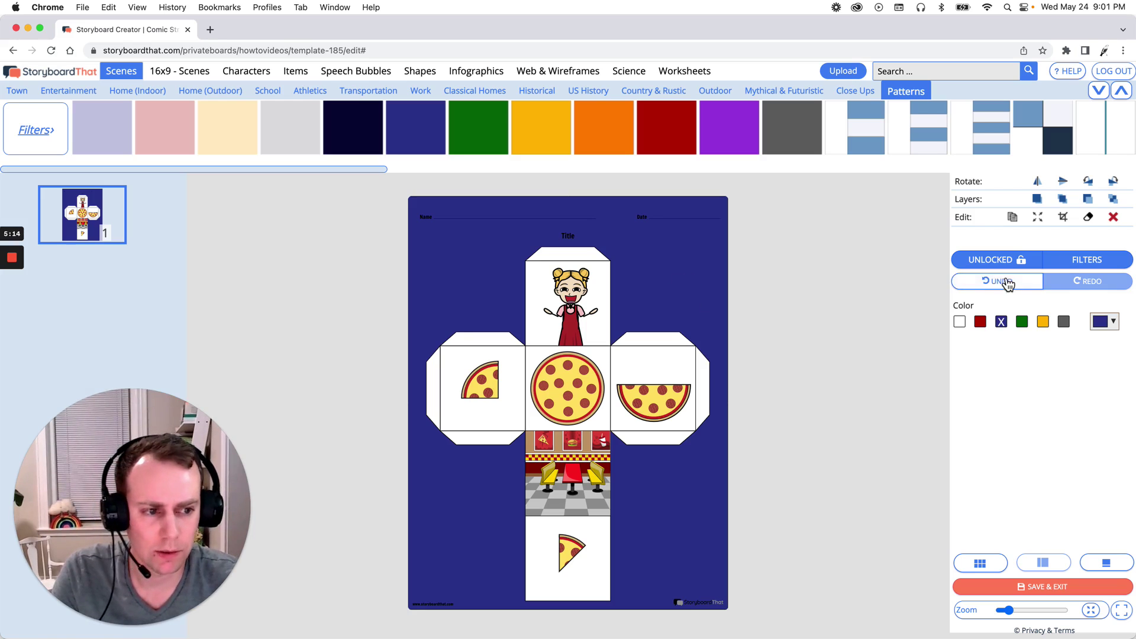
left_click(1113, 218)
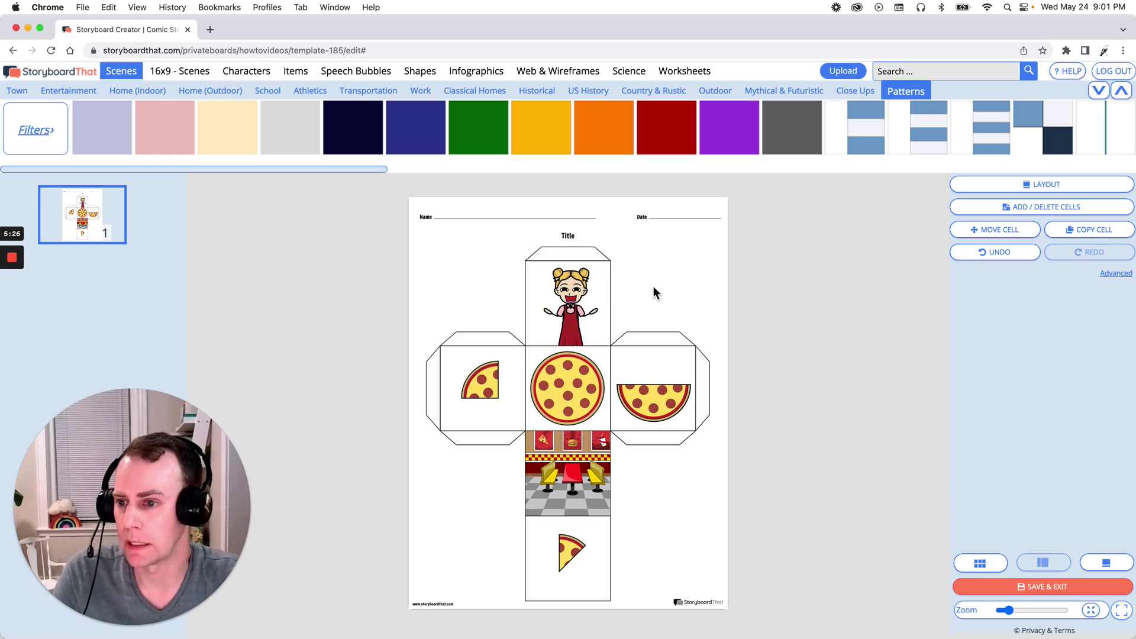
Change the title text to 'Pizza Dice' and format it in Chango font at size 76.
double_click(571, 235)
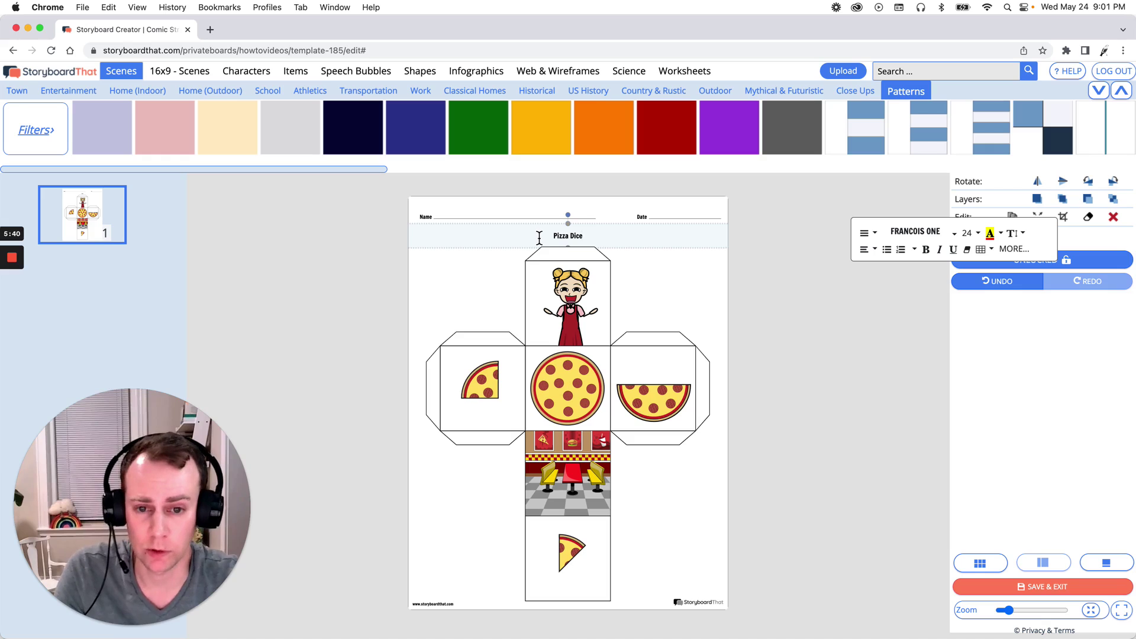
left_click_drag(544, 239, 598, 239)
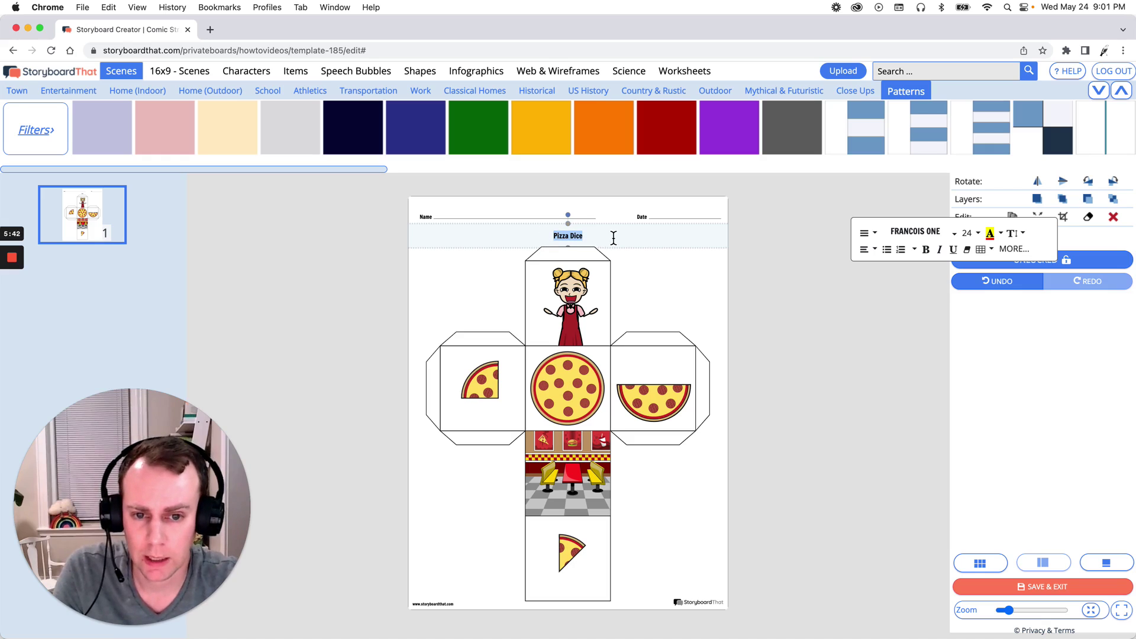
left_click(940, 239)
scroll(946, 293, "down", 1)
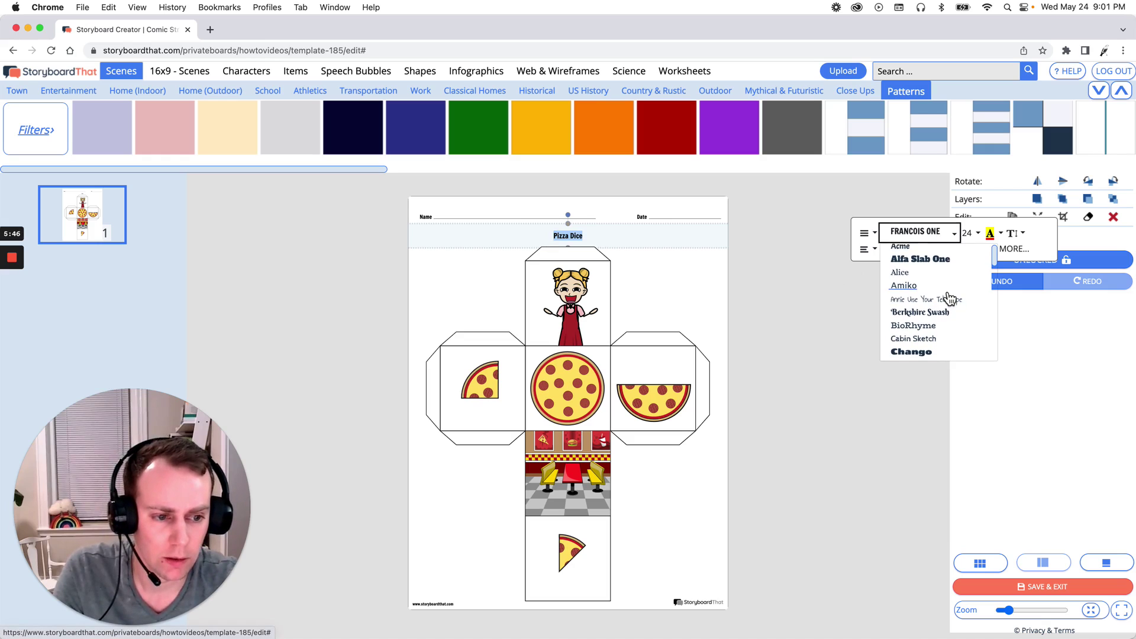
scroll(949, 319, "down", 1)
left_click(949, 340)
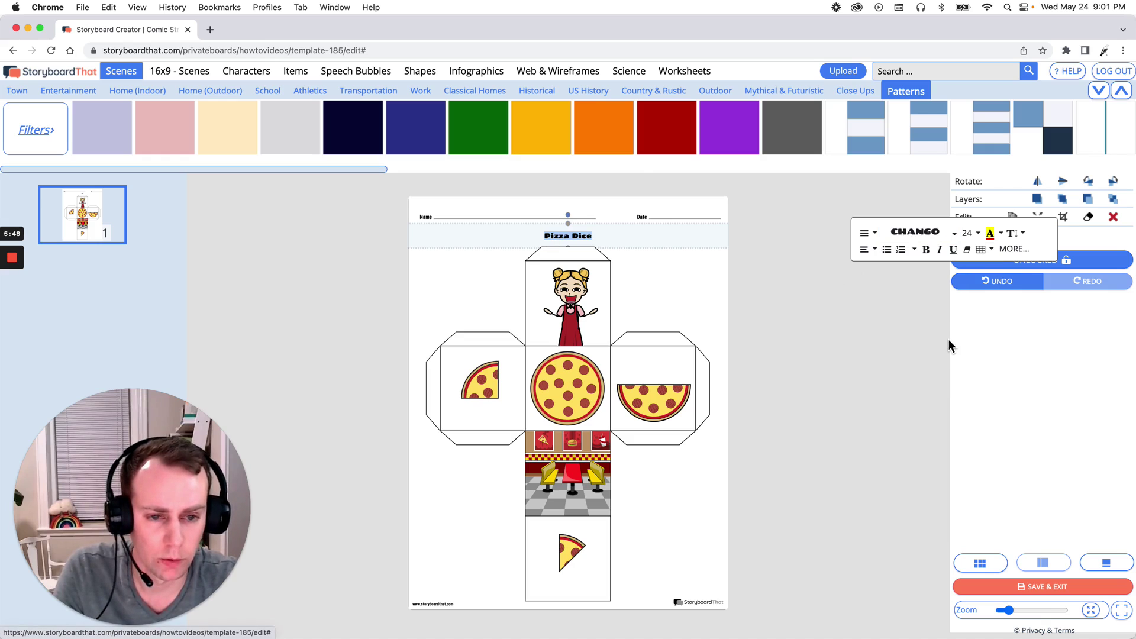
left_click(976, 233)
scroll(989, 301, "down", 2)
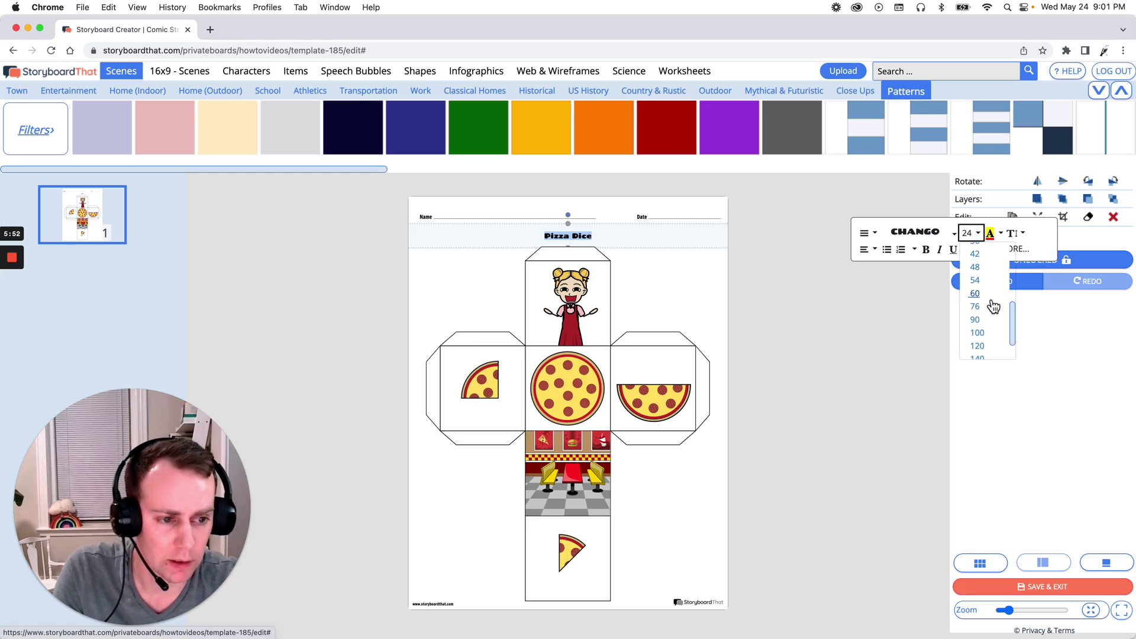
left_click(989, 307)
left_click(815, 281)
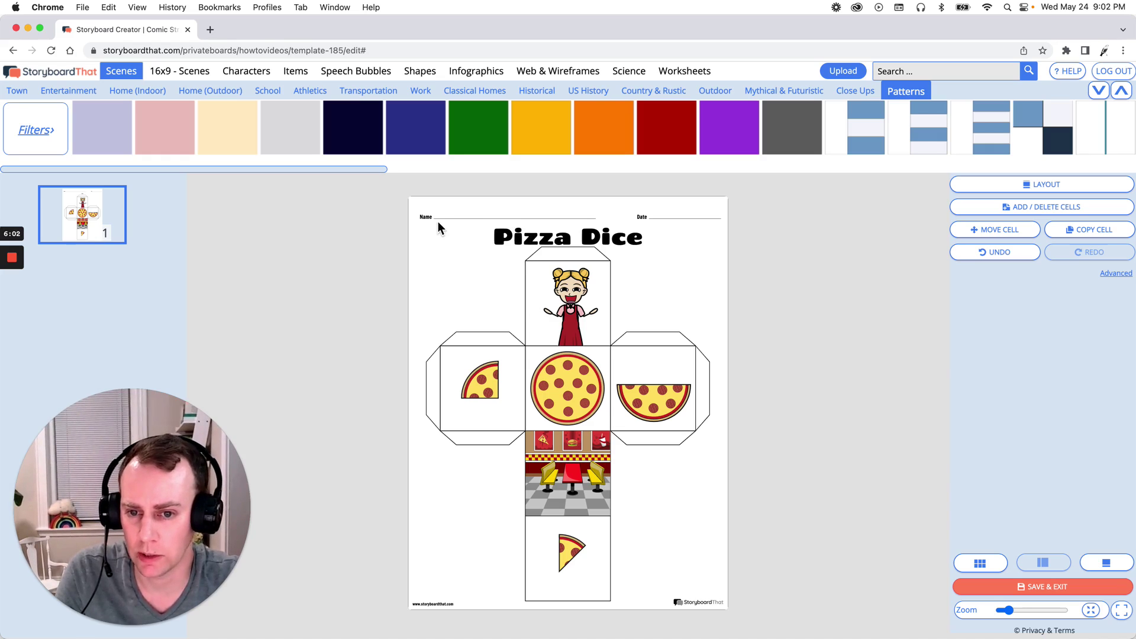
Nudge the Name/Date line and the Pizza Dice title a little higher on the page.
left_click_drag(431, 220, 431, 208)
left_click_drag(504, 240, 506, 233)
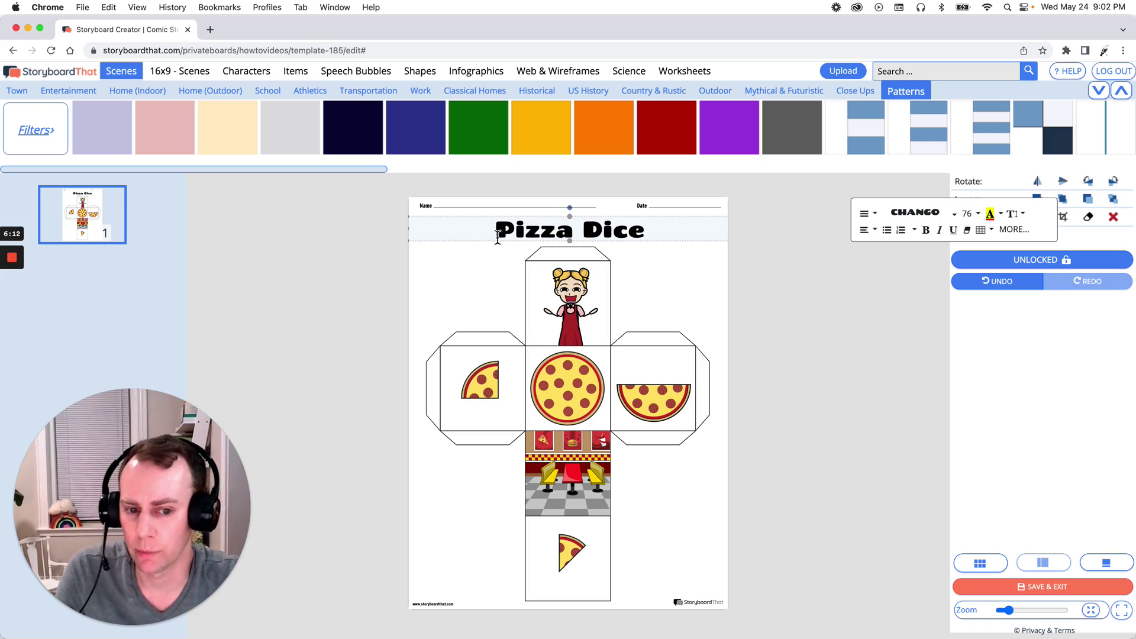
left_click(919, 537)
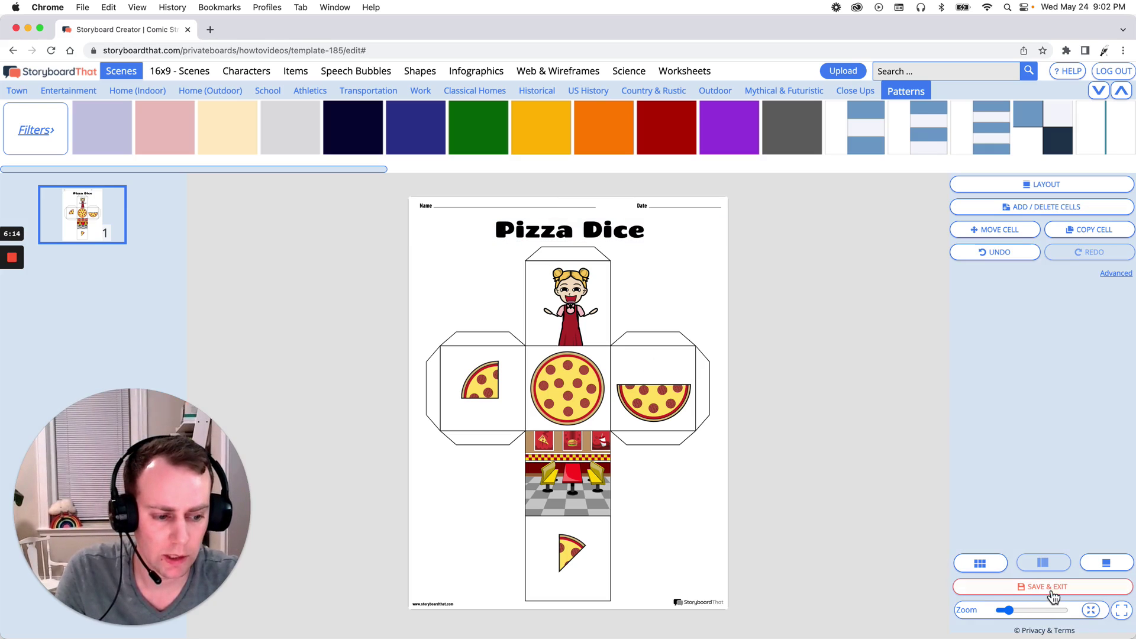